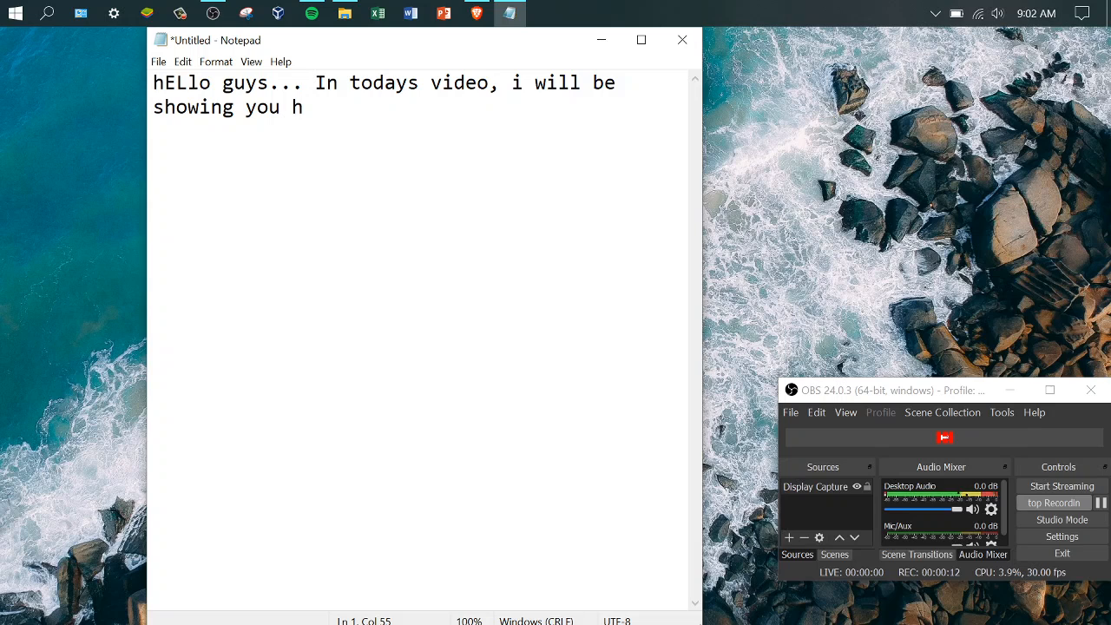
Step: Finish the opening sentence with "how to BURN AN OS..." and add a separate line reading "so we will need the following:"
{"action": "type", "text": "ow to BURN"}
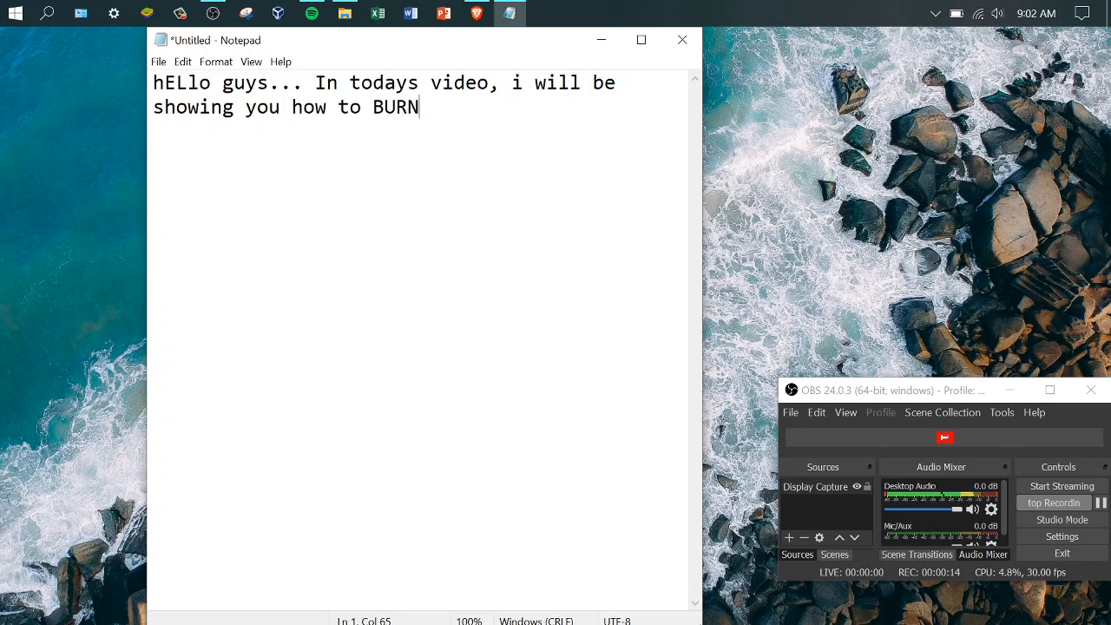
{"action": "type", "text": " AN OS..."}
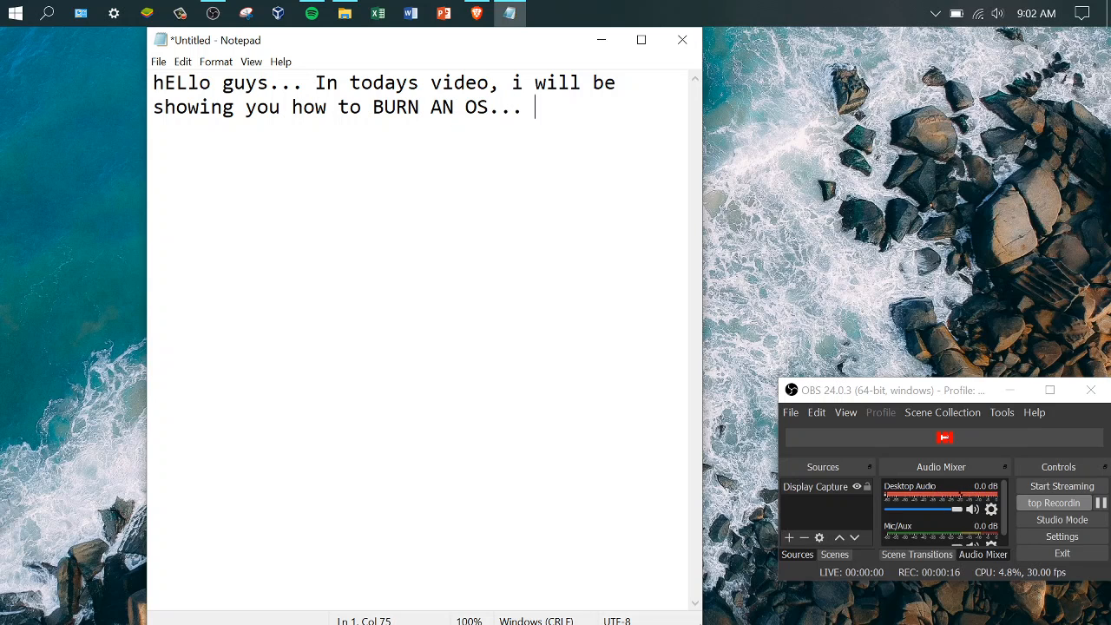
{"action": "type", "text": "so "}
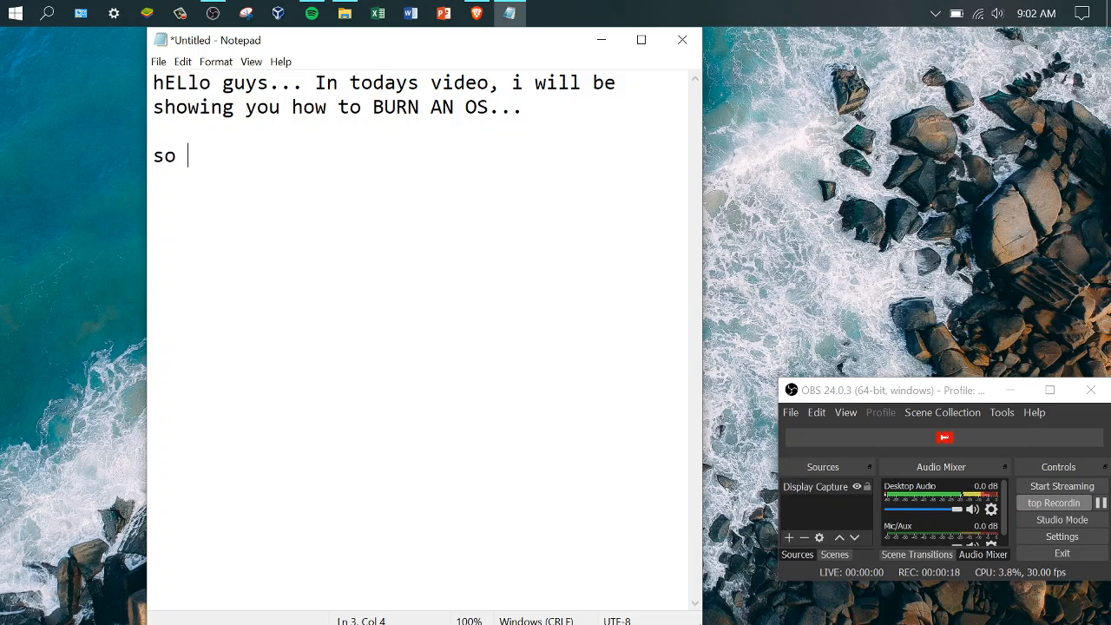
{"action": "type", "text": "will"}
{"action": "key", "text": "BackSpace"}
{"action": "key", "text": "BackSpace"}
{"action": "key", "text": "BackSpace"}
{"action": "type", "text": "e will need"}
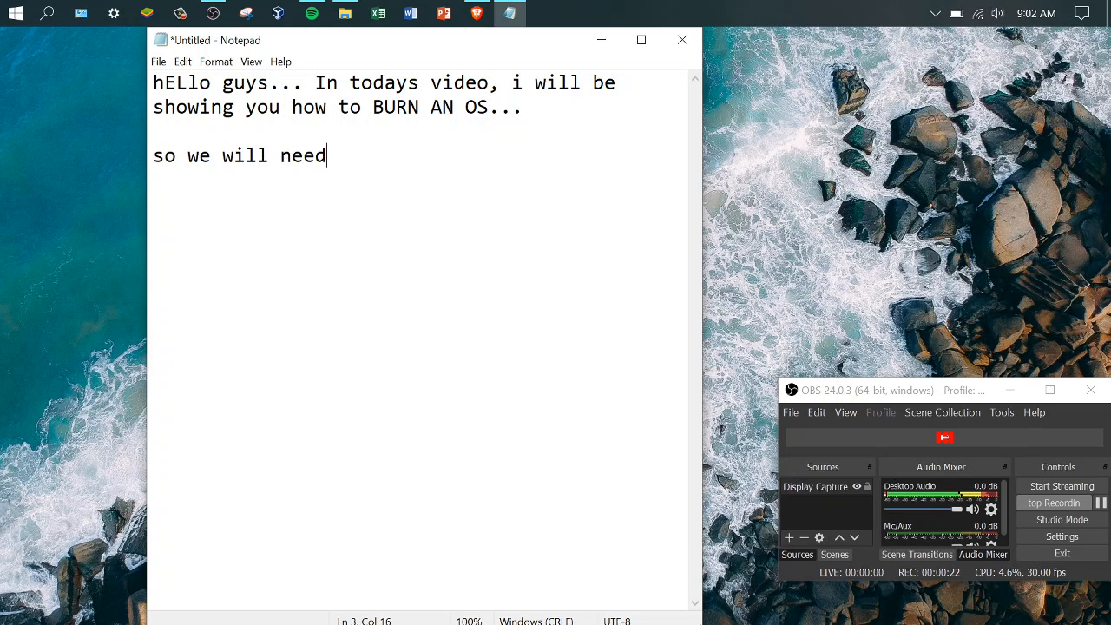
{"action": "type", "text": " the follwong"}
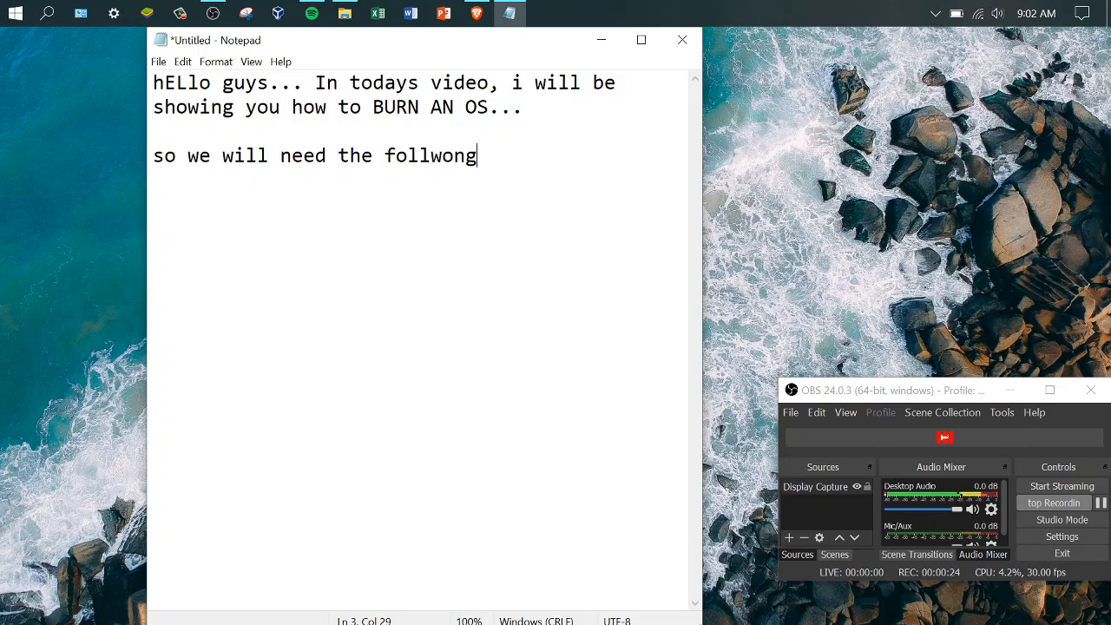
{"action": "key", "text": "BackSpace"}
{"action": "key", "text": "BackSpace"}
{"action": "key", "text": "BackSpace"}
{"action": "key", "text": "BackSpace"}
{"action": "type", "text": "owing:"}
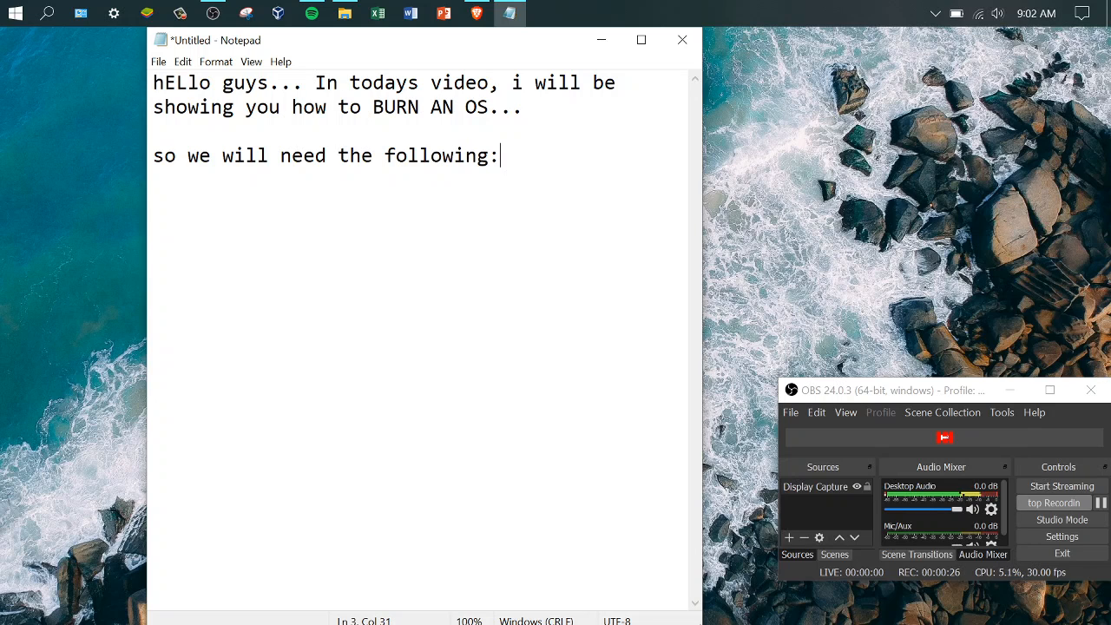
Step: List the requirements on separate lines: "1. an OS INSTALLER", "2. pOWERIso", "3. A CD/DVD" and "4. Optical Disc Drive..."
{"action": "type", "text": "1. an OS INSTALLER"}
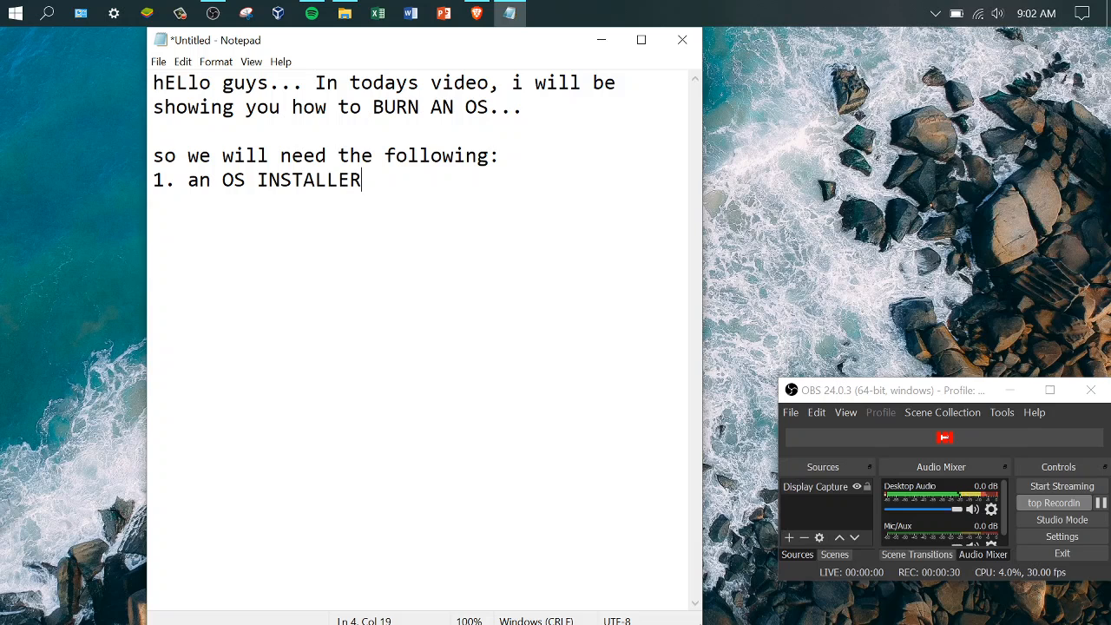
{"action": "type", "text": "2. pOWER"}
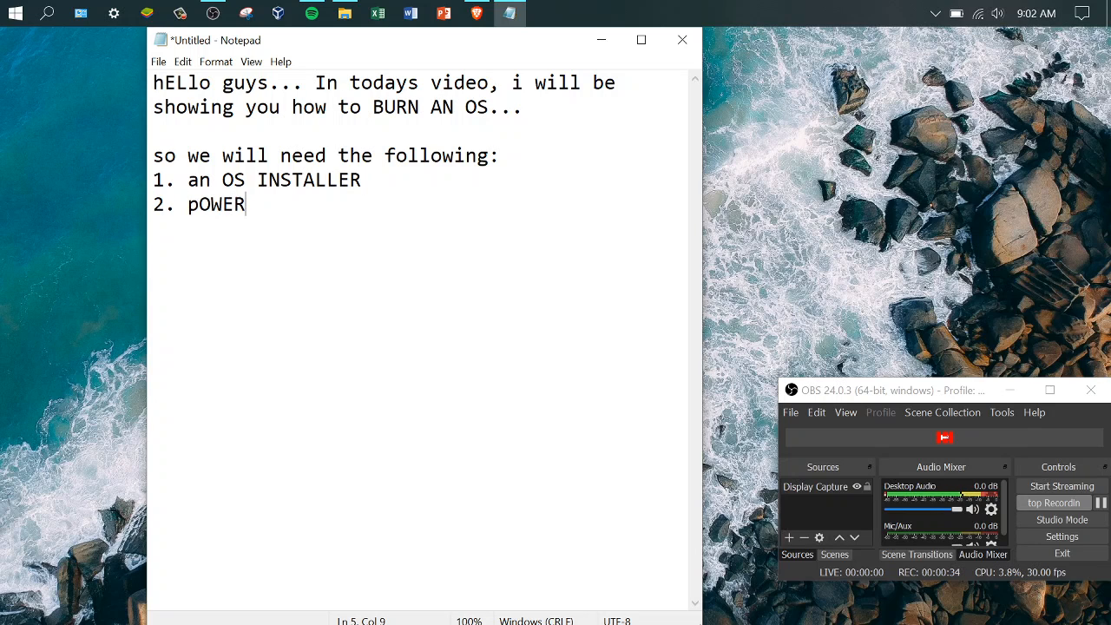
{"action": "type", "text": "Iso "}
{"action": "type", "text": "3"}
{"action": "type", "text": ". A CD/DVD "}
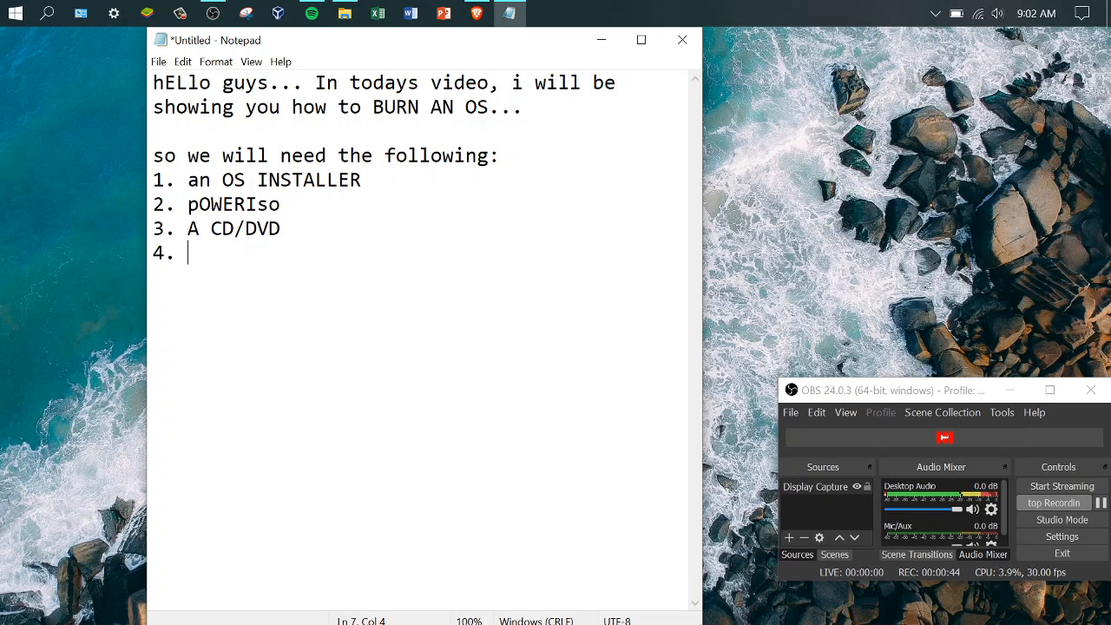
{"action": "type", "text": "4. Optical Dis"}
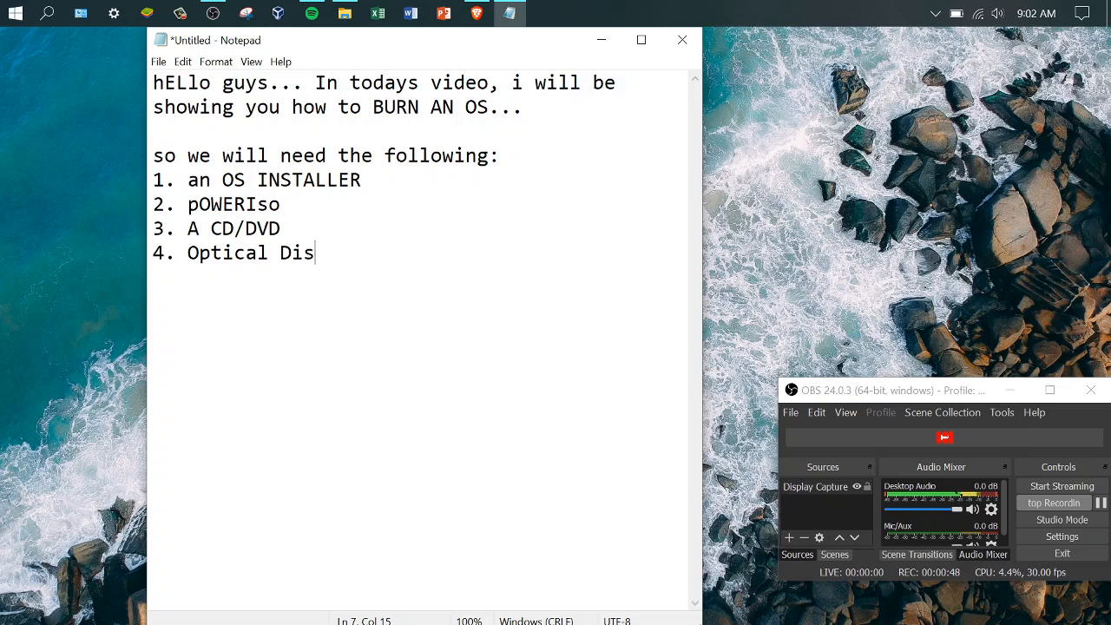
{"action": "type", "text": "c Drive...  Fo"}
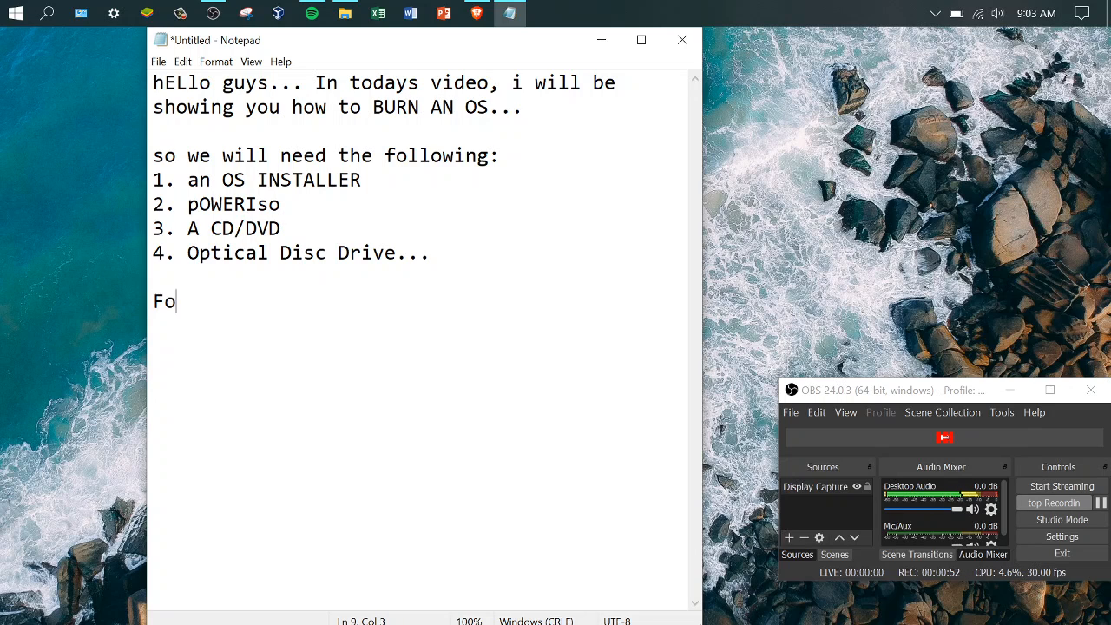
Step: Write the paragraph "For our example, i will be using PowerIso and WIndows 10..." below the numbered list
{"action": "type", "text": "r our example, "}
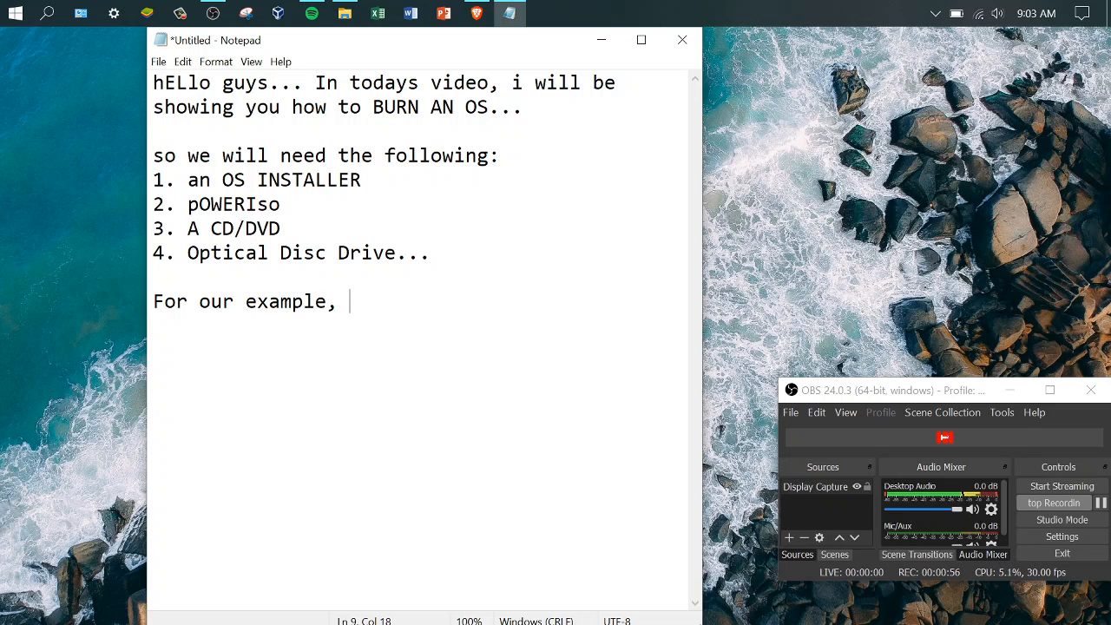
{"action": "type", "text": "i will be "}
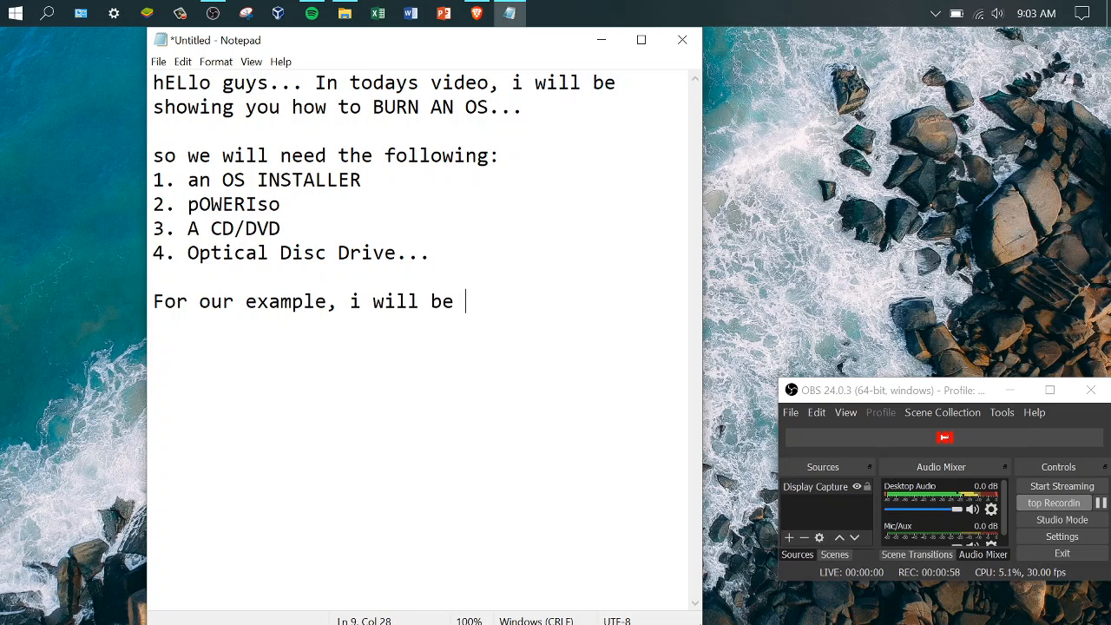
{"action": "type", "text": "using Powe"}
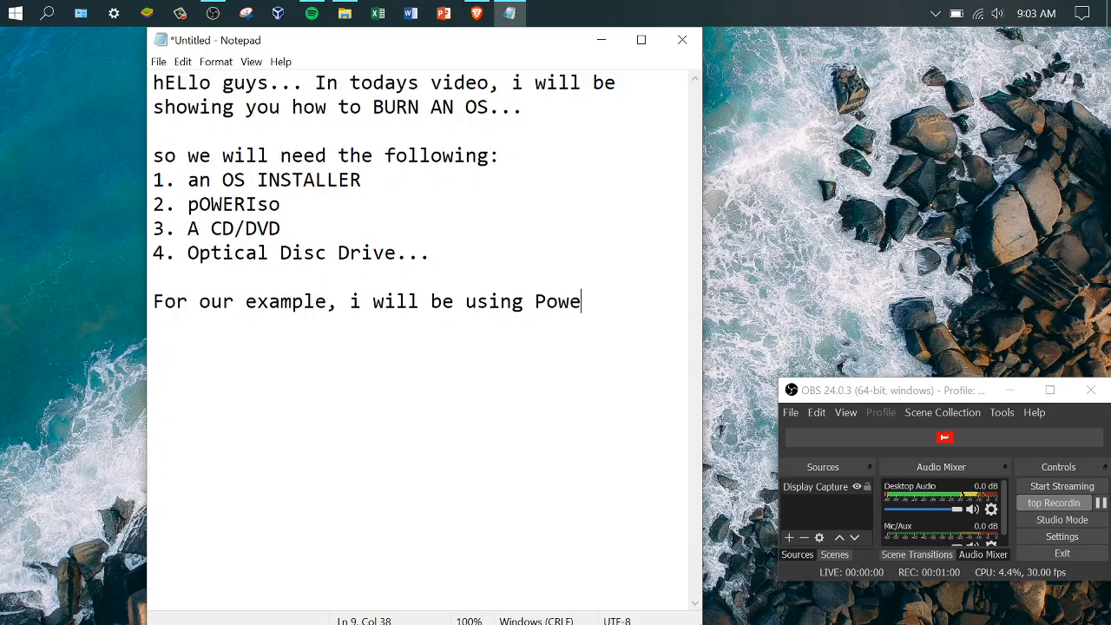
{"action": "type", "text": "rIso a"}
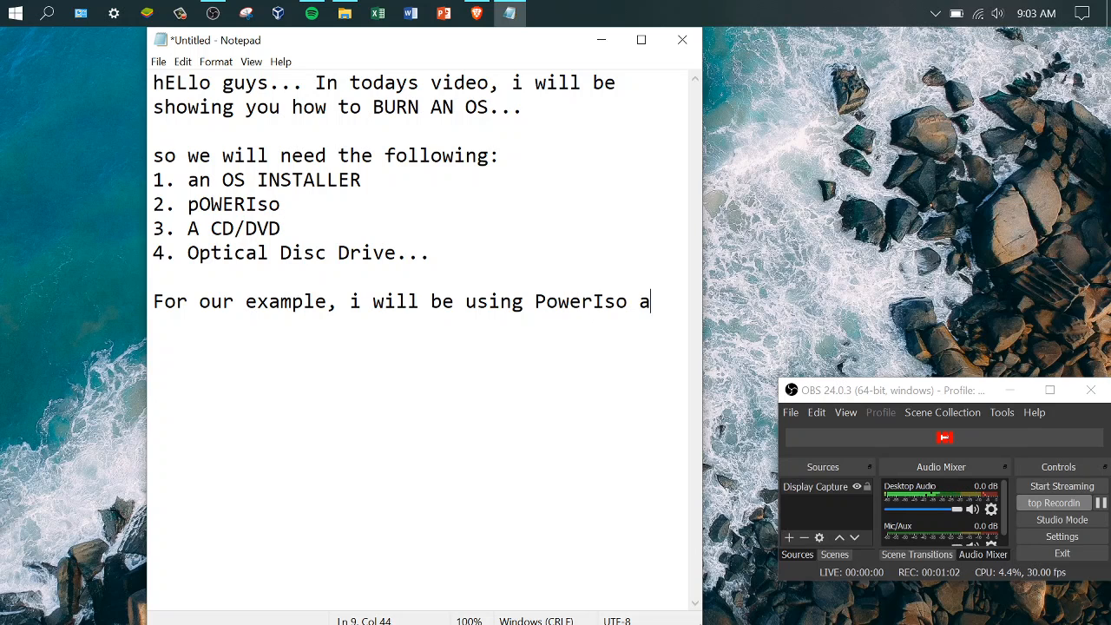
{"action": "type", "text": "nd WIndows "}
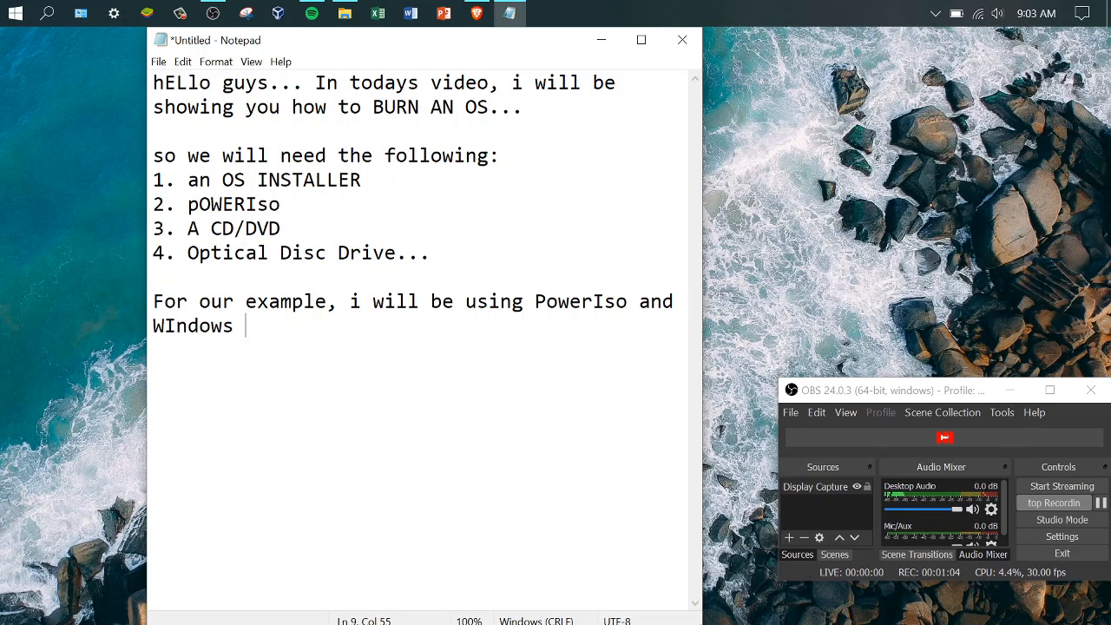
{"action": "type", "text": "10..."}
Step: Start a new paragraph, after a blank line, reading "NOTE: I do not have an optical drive"
{"action": "key", "text": "Return"}
{"action": "key", "text": "Return"}
{"action": "type", "text": "N"}
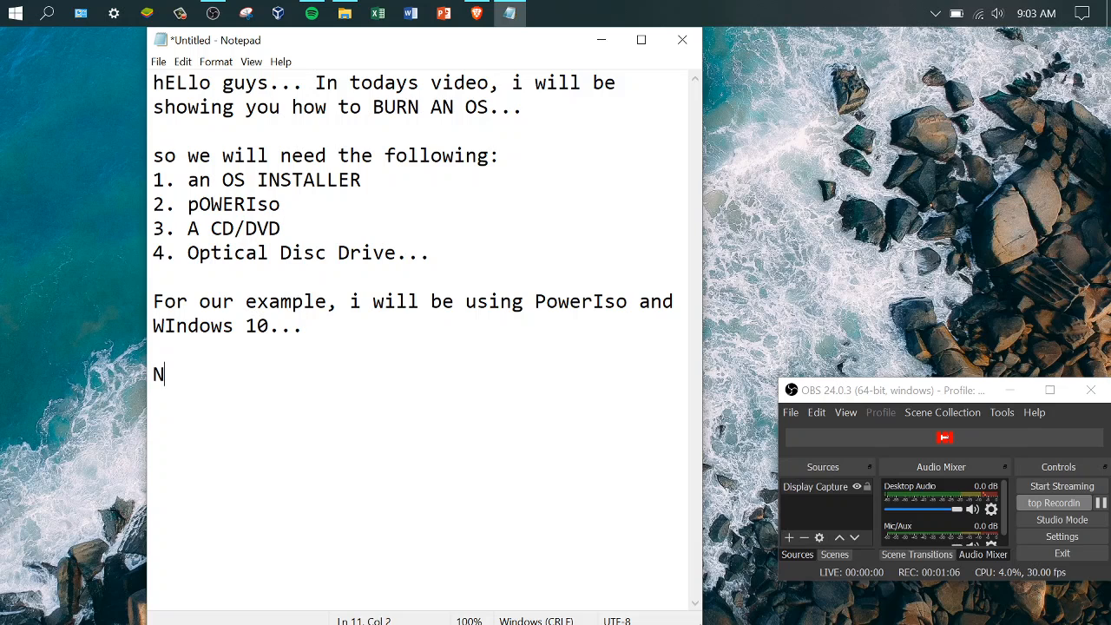
{"action": "type", "text": "OTE: I "}
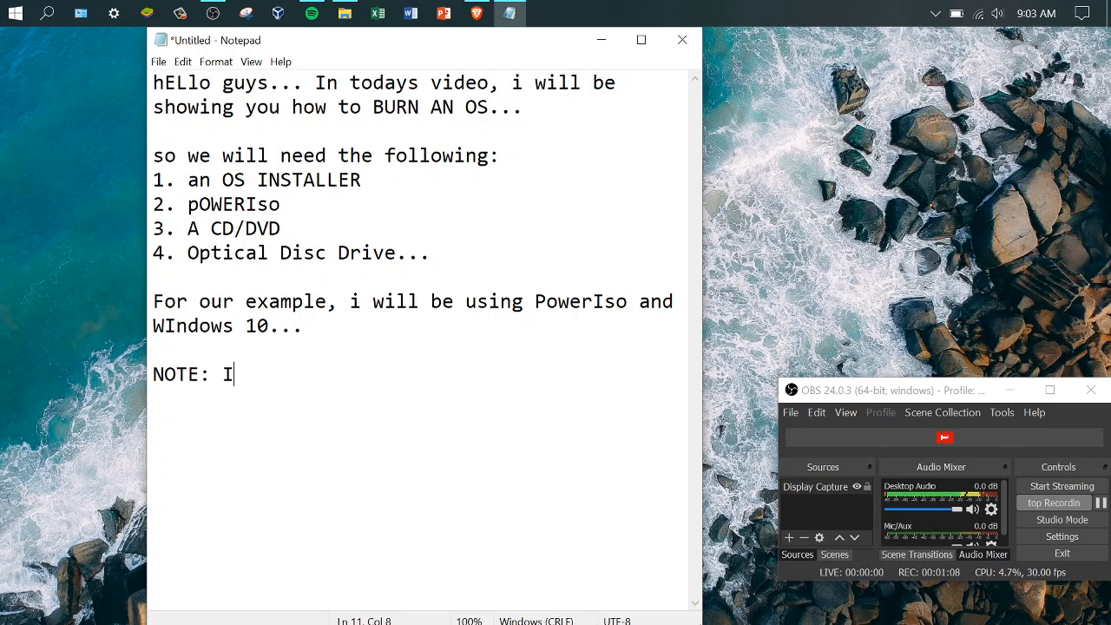
{"action": "type", "text": "do not "}
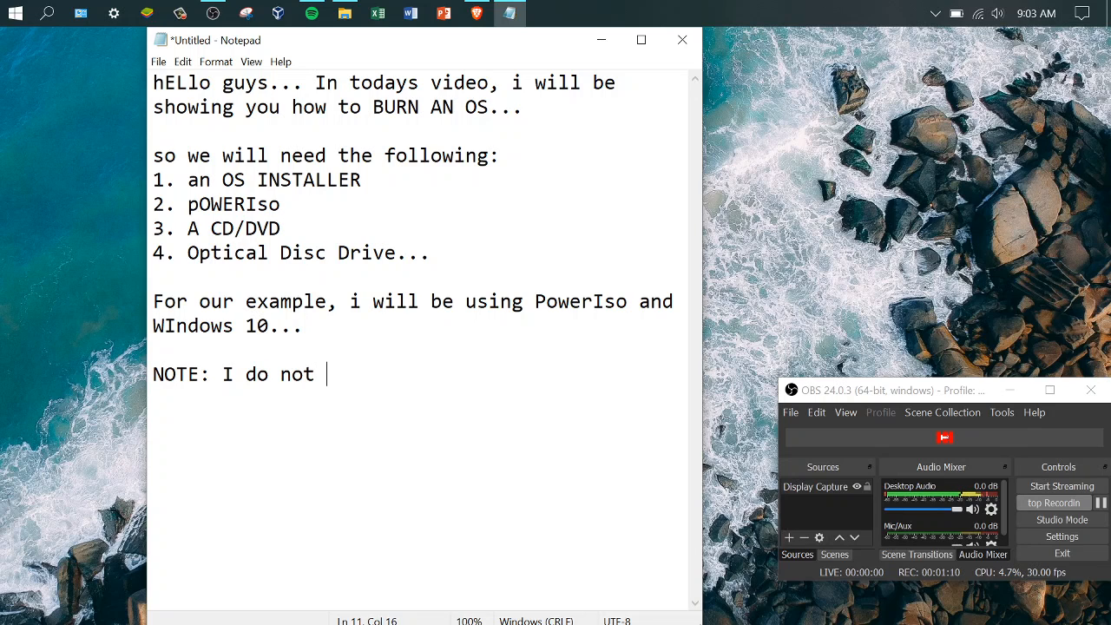
{"action": "type", "text": "have a"}
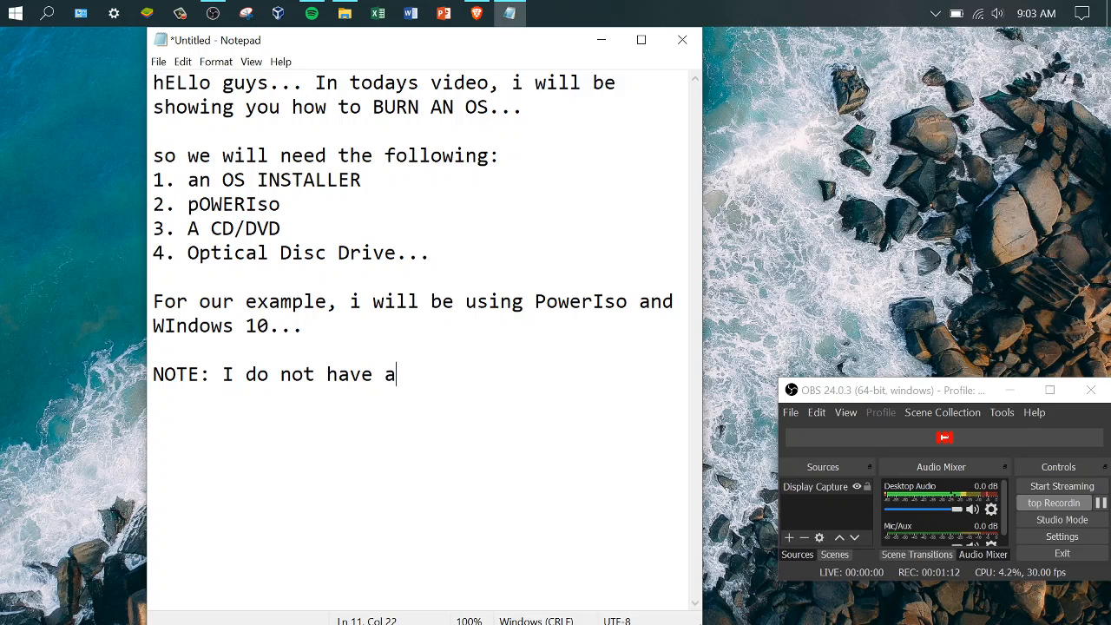
{"action": "type", "text": "n optical drive"}
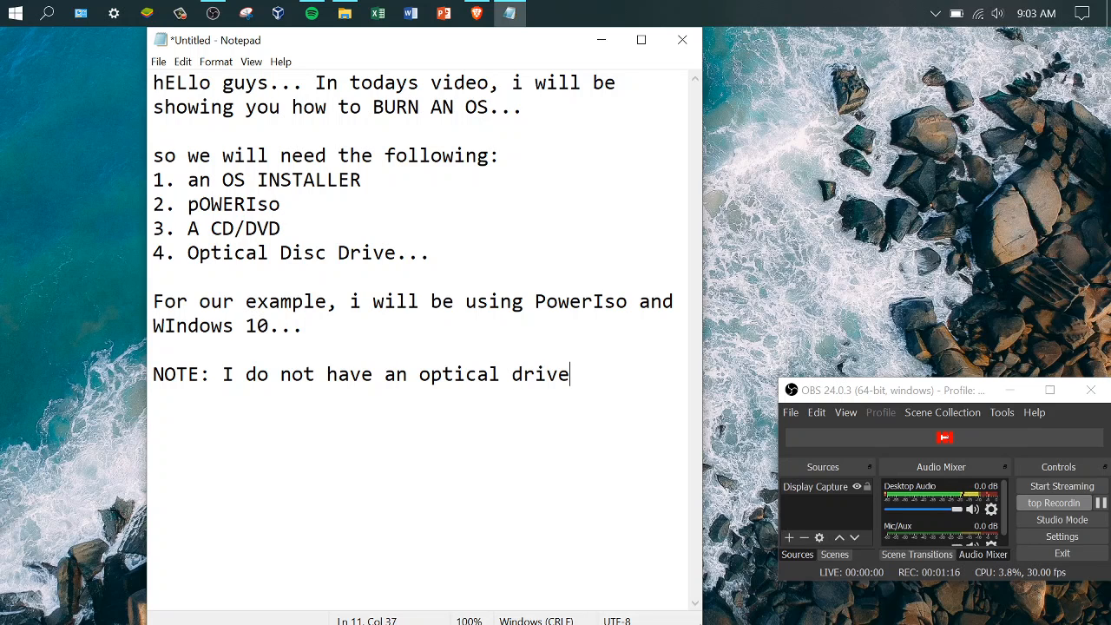
Step: Continue the note with ", so there will be no optical drive showing on my PowerIso, but still, this is the procedure..."
{"action": "type", "text": ", so ther"}
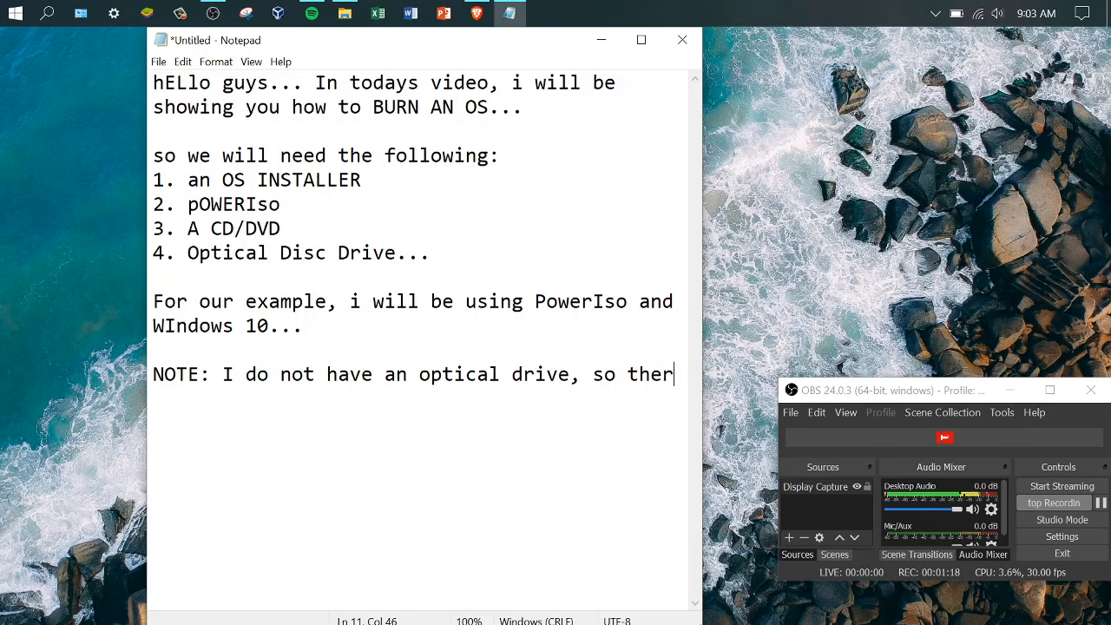
{"action": "type", "text": "e will be no "}
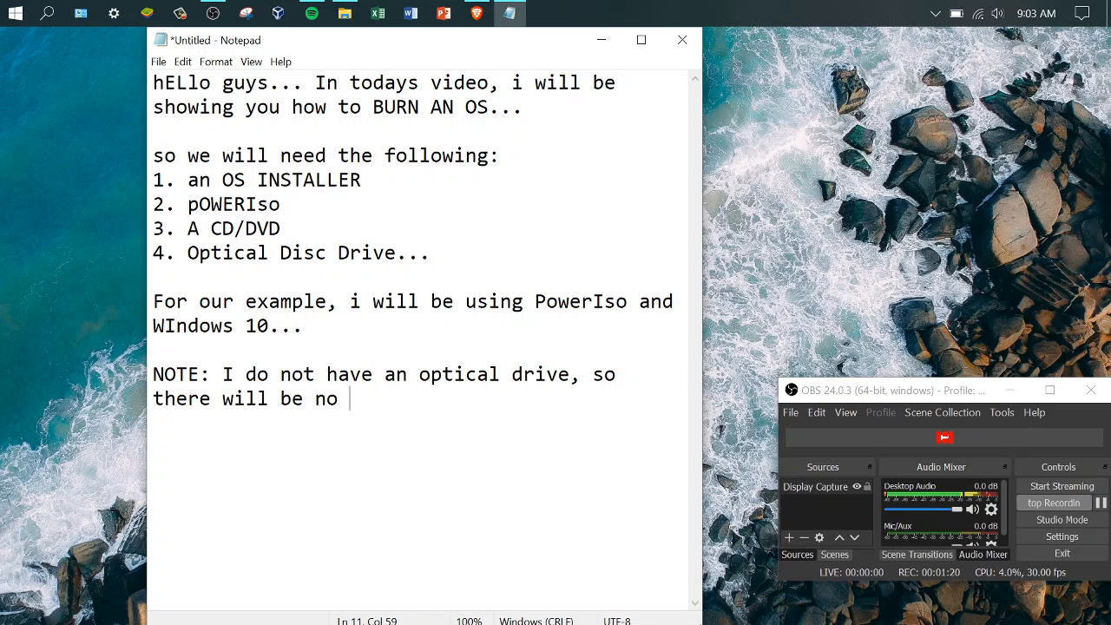
{"action": "type", "text": "optical dr"}
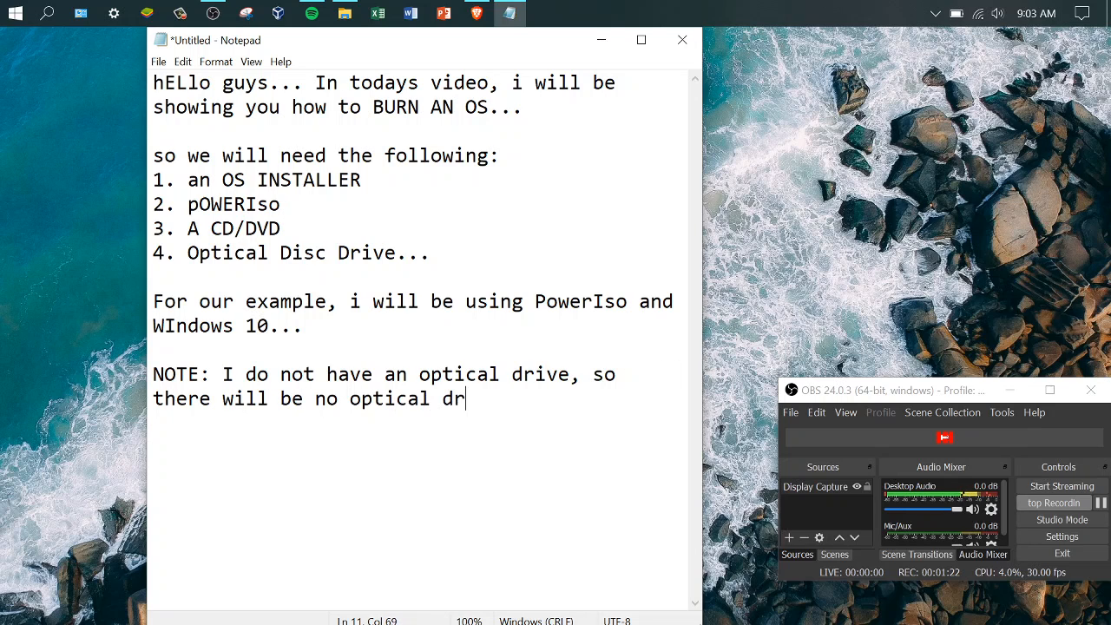
{"action": "type", "text": "ive showing o"}
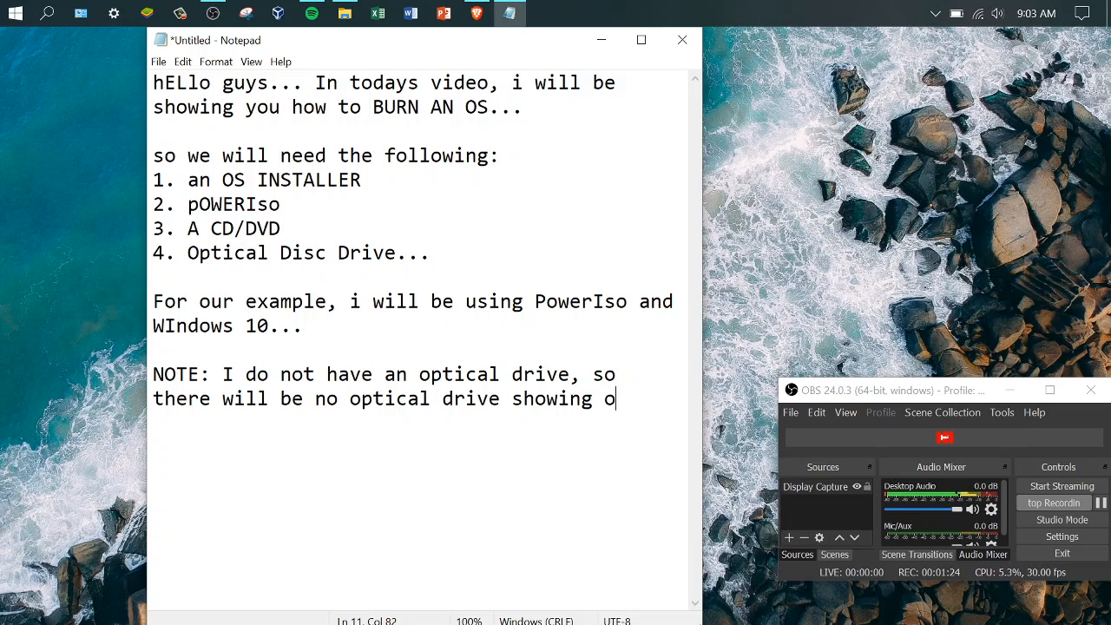
{"action": "type", "text": "n my Power"}
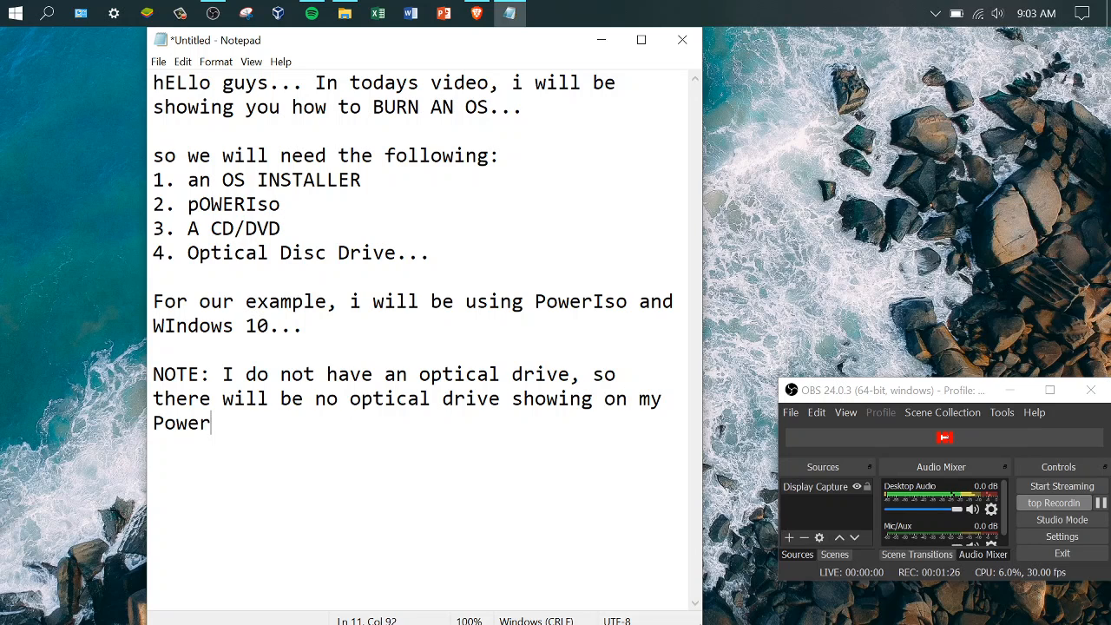
{"action": "type", "text": "Iso, but sti"}
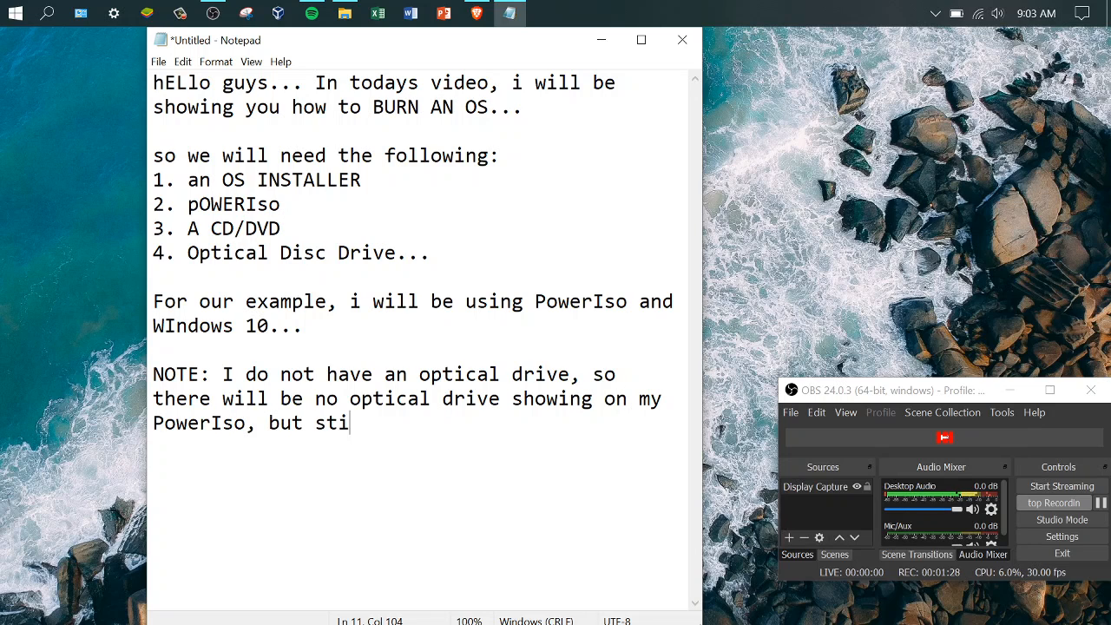
{"action": "type", "text": "ll, this is the proc"}
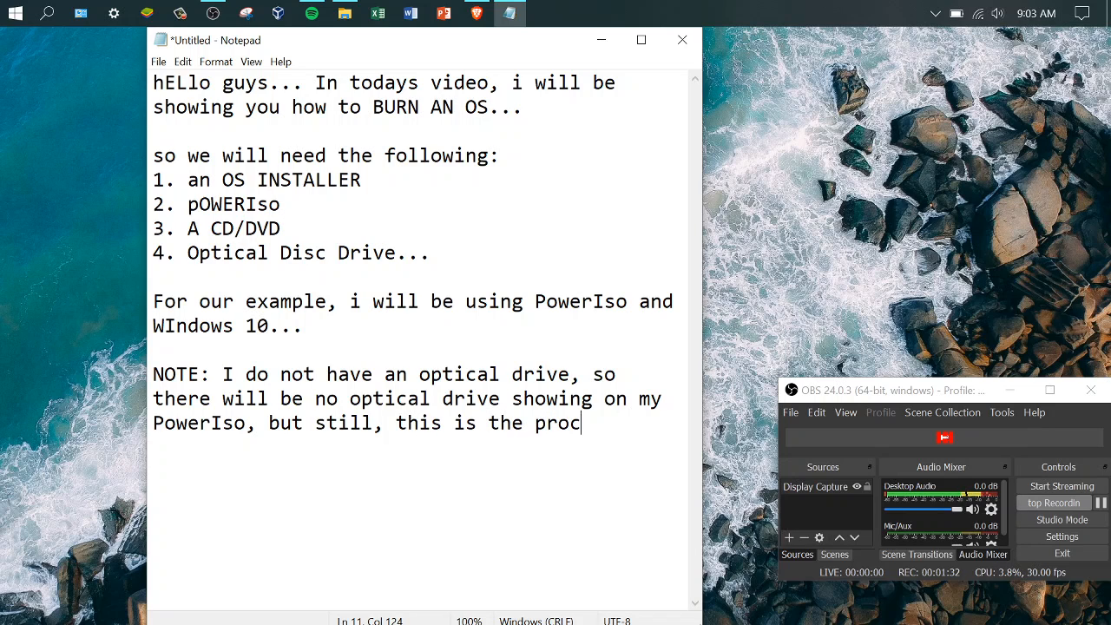
{"action": "type", "text": "edure... You just h"}
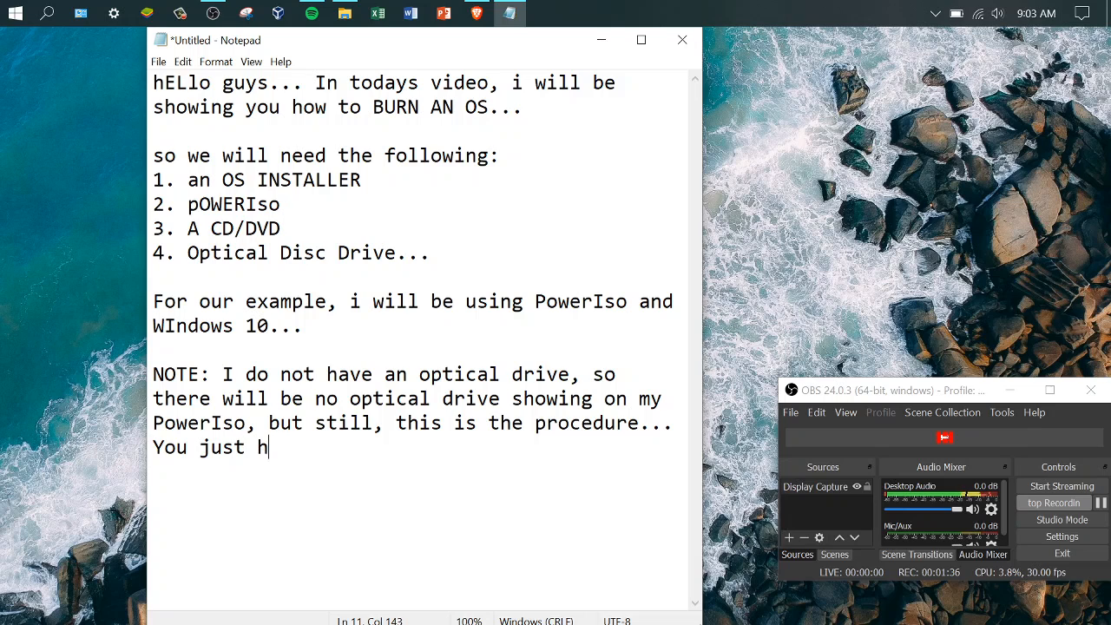
Step: Extend the note with the sentence "You just have to select YOUR OPTICAL DRIVE and follow this instruction"
{"action": "type", "text": "ave to select "}
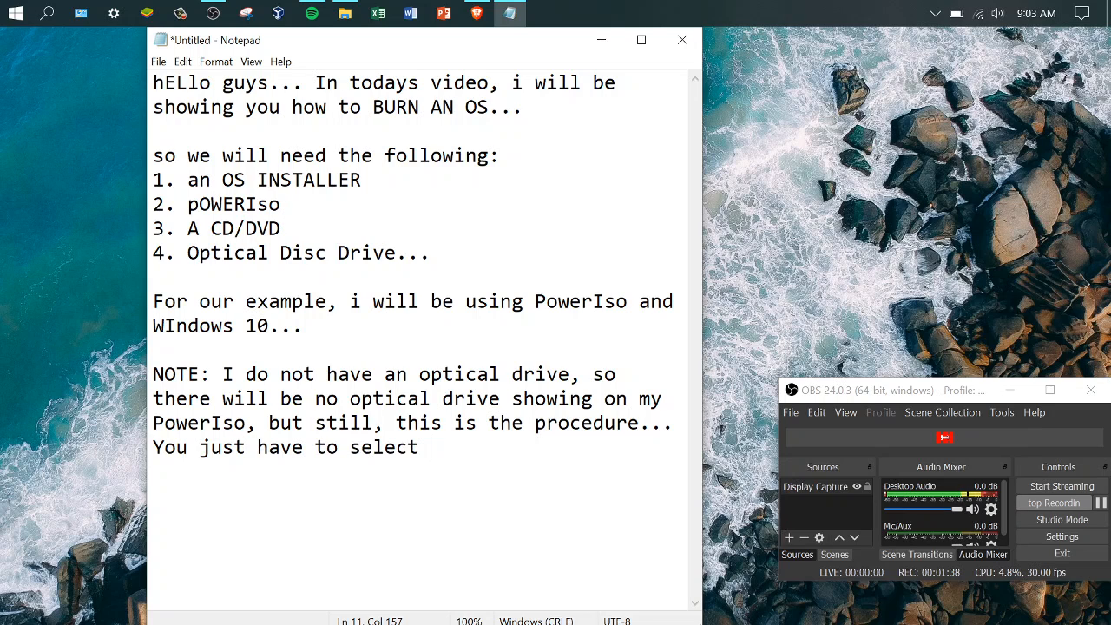
{"action": "type", "text": "YOUR O"}
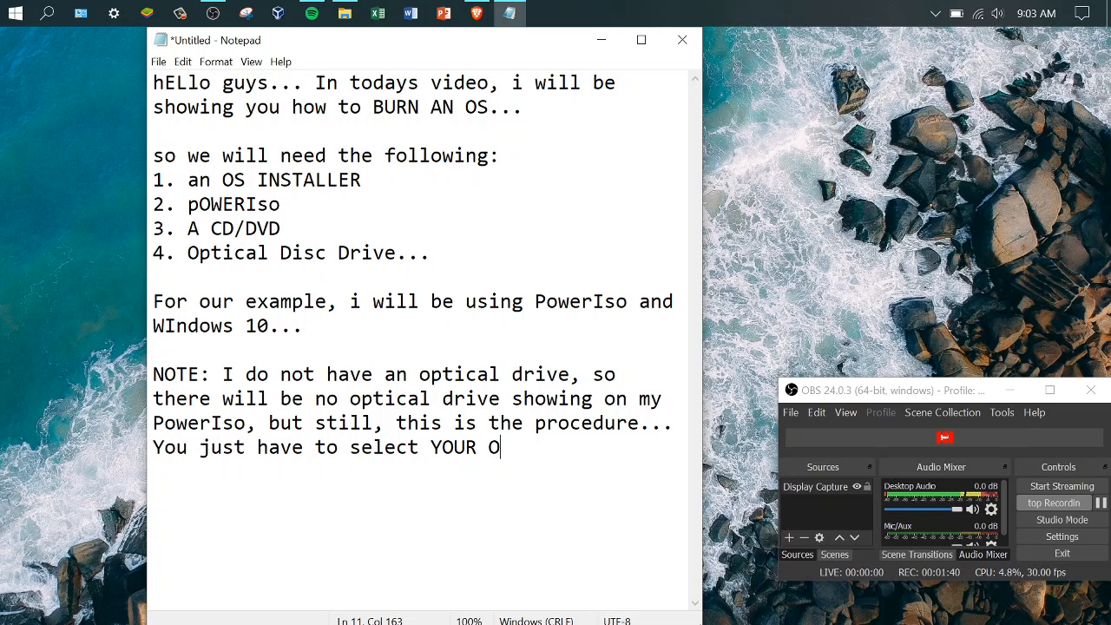
{"action": "type", "text": "PTICAL DRIVE"}
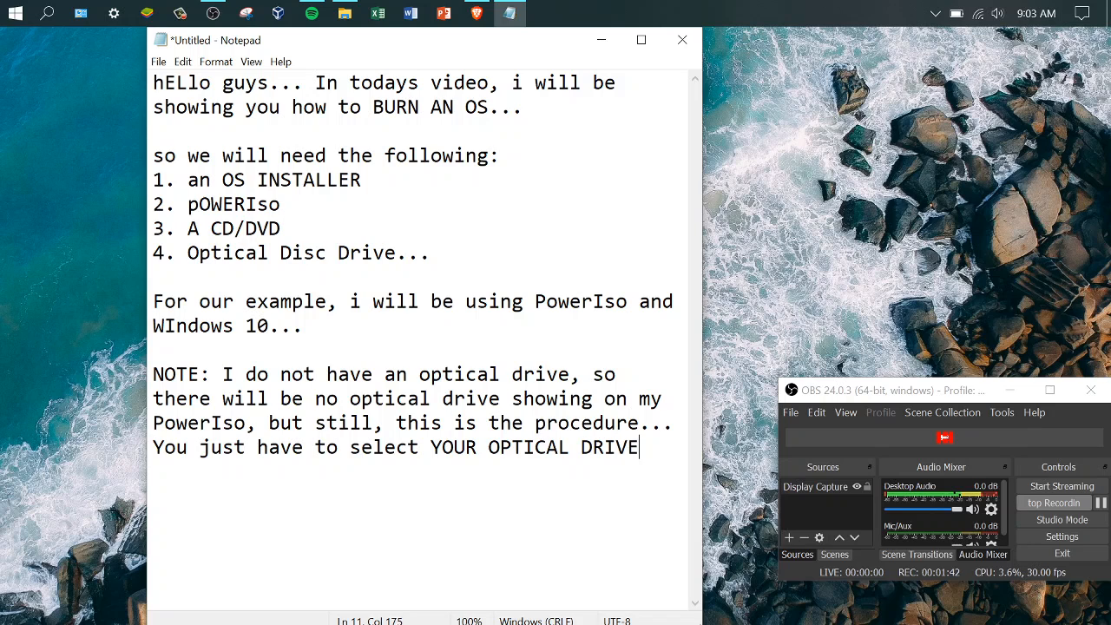
{"action": "type", "text": " and fo"}
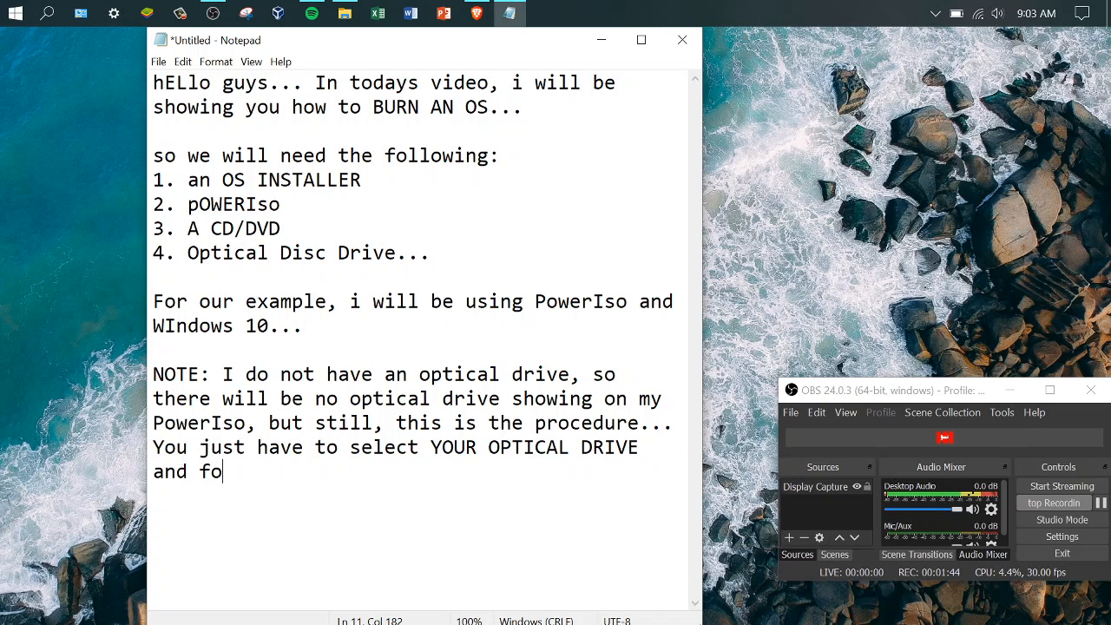
{"action": "type", "text": "llow this "}
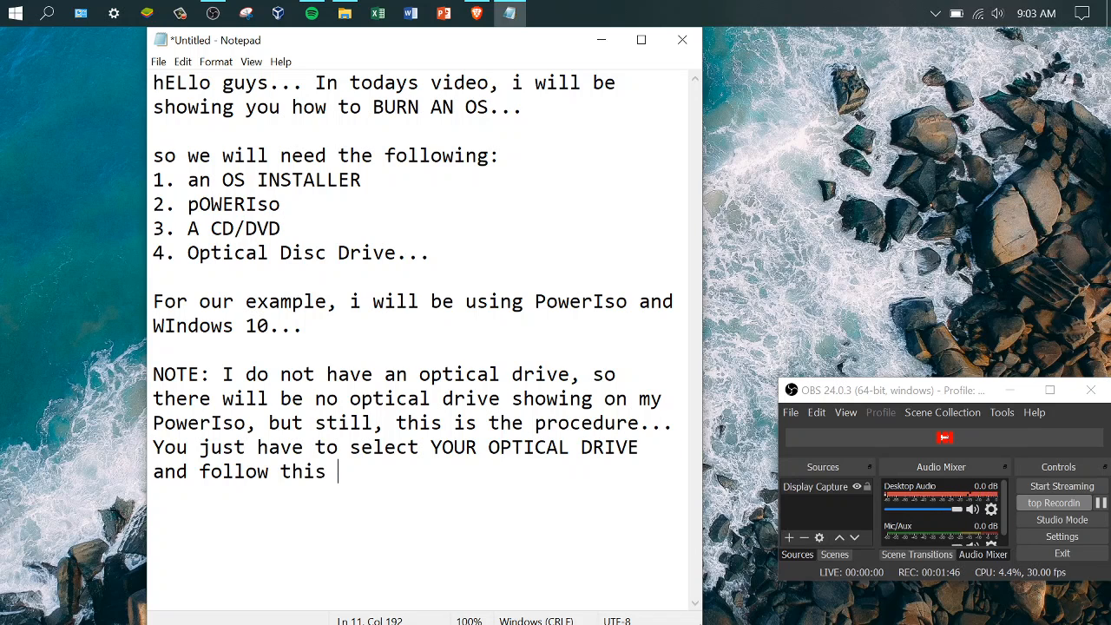
{"action": "type", "text": "instruction"}
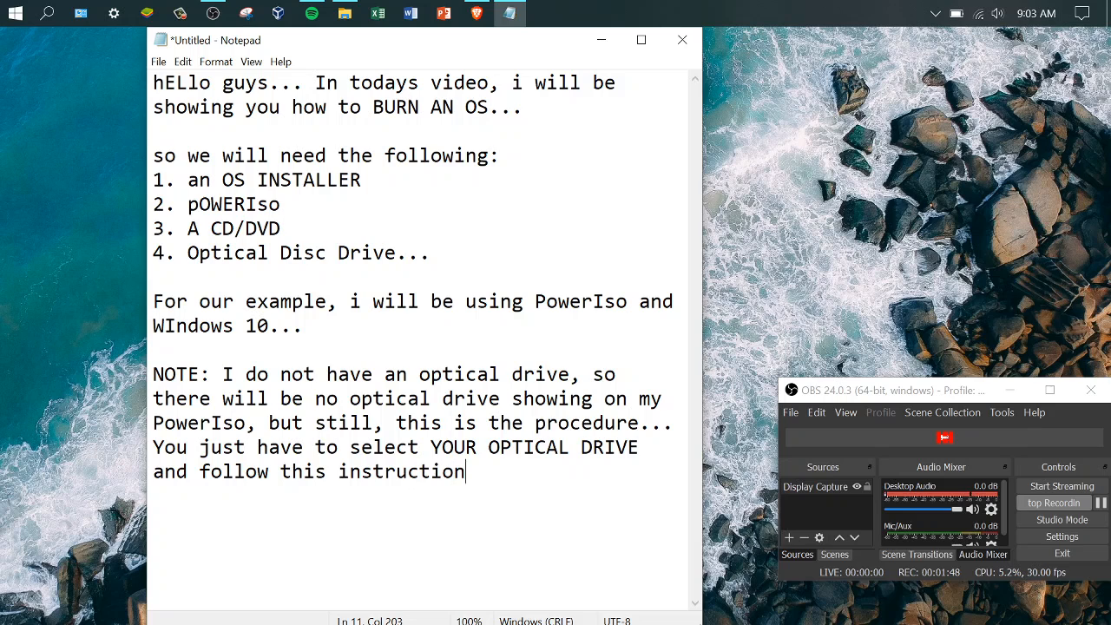
Step: End the note with "instructions..." and add a separate paragraph below it reading "So lets start...."
{"action": "type", "text": "s..."}
{"action": "key", "text": "Return"}
{"action": "key", "text": "Return"}
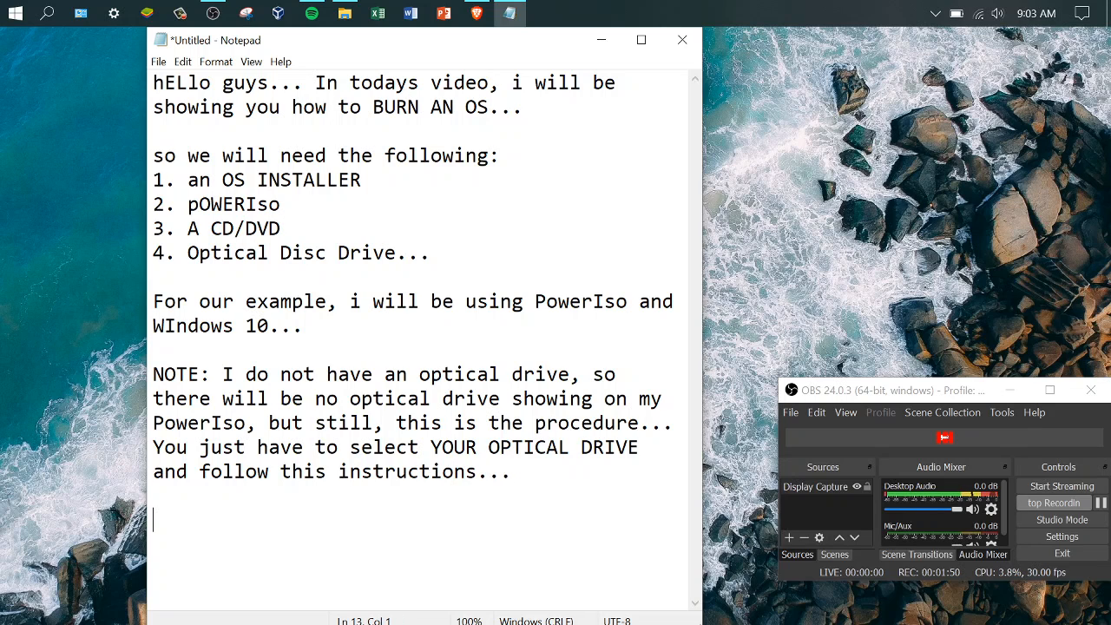
{"action": "type", "text": "So let"}
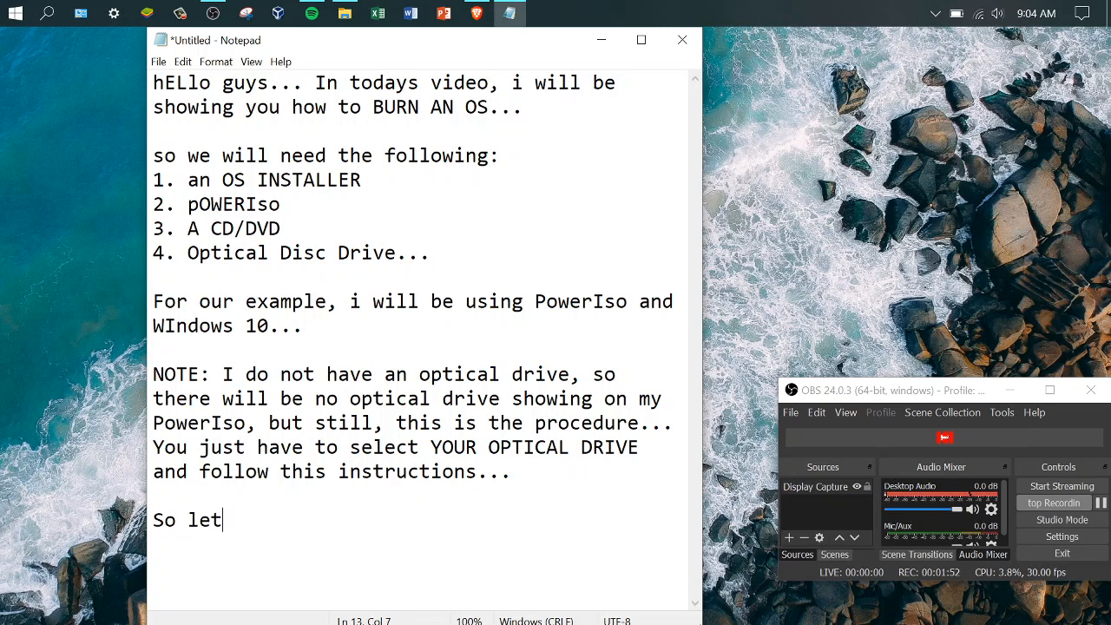
{"action": "type", "text": "s start...."}
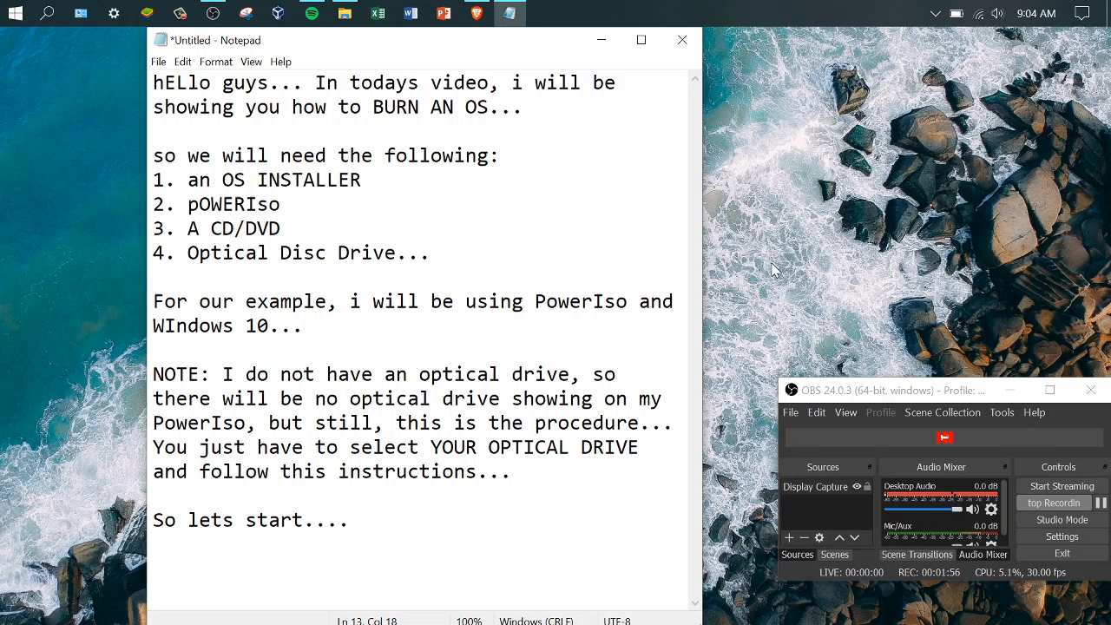
Step: Search for "poweriso", launch PowerISO, and dismiss its registration prompt
{"action": "left_click", "coordinate": [48, 13]}
{"action": "type", "text": "powe"}
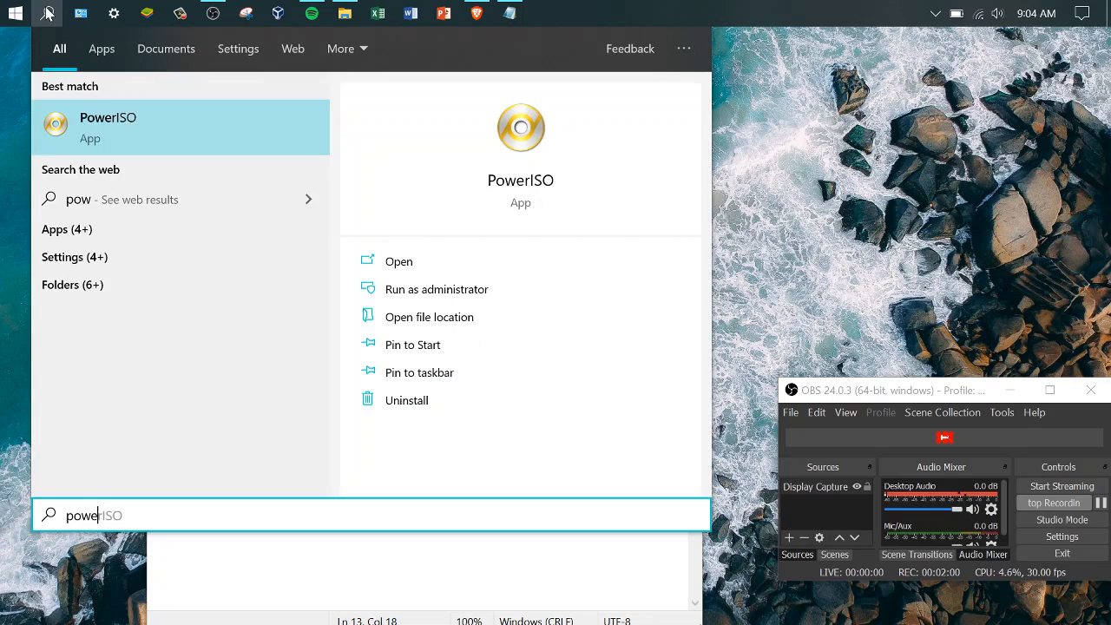
{"action": "type", "text": "riso"}
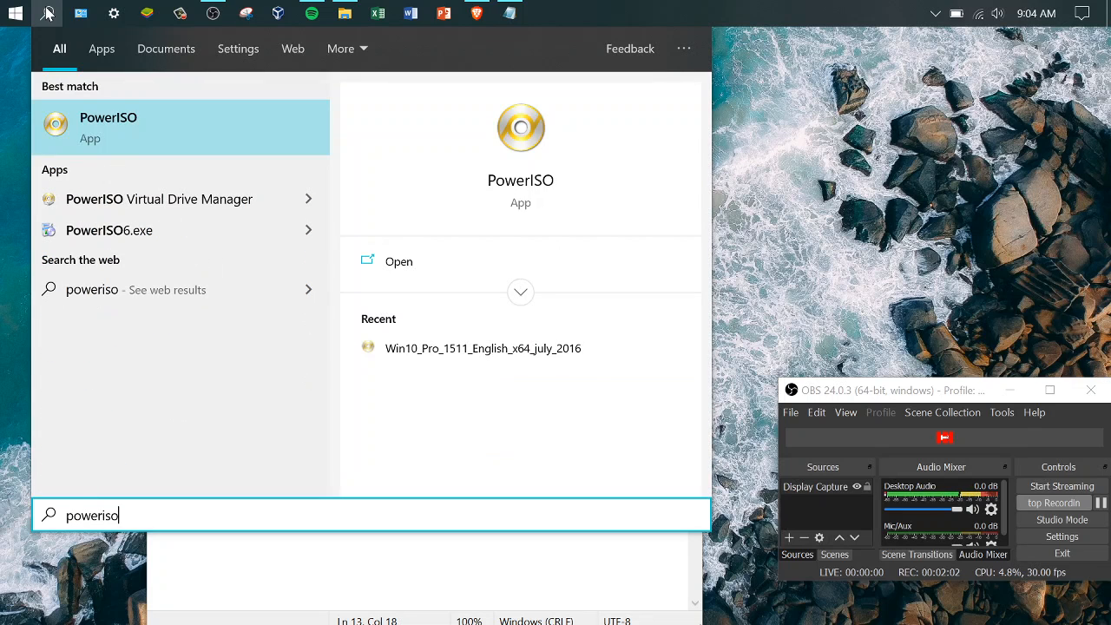
{"action": "left_click", "coordinate": [139, 124]}
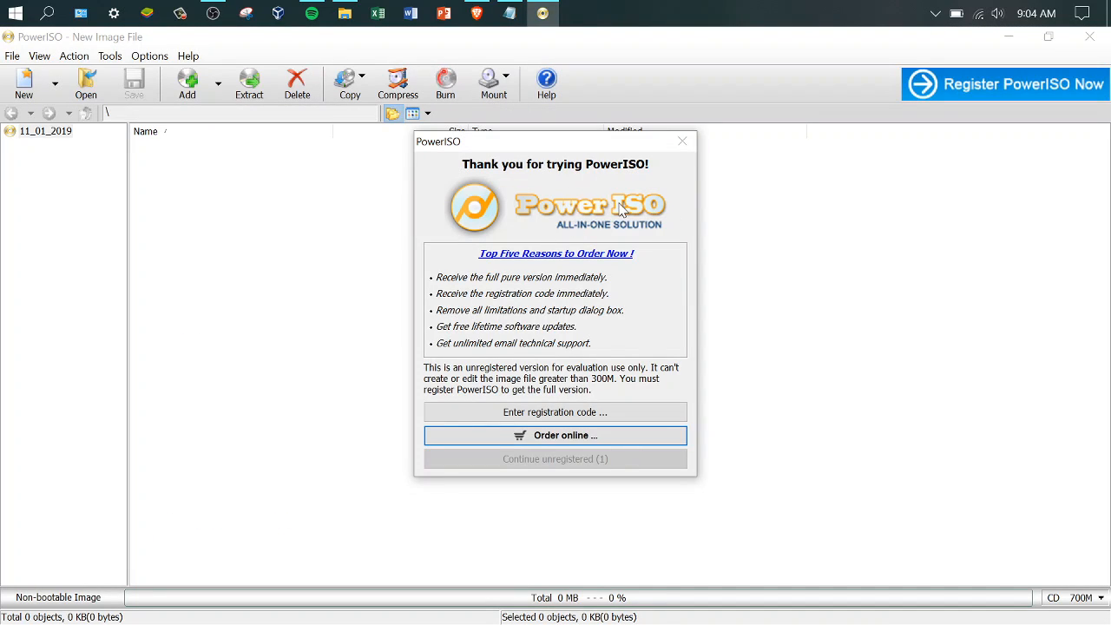
{"action": "left_click", "coordinate": [682, 141]}
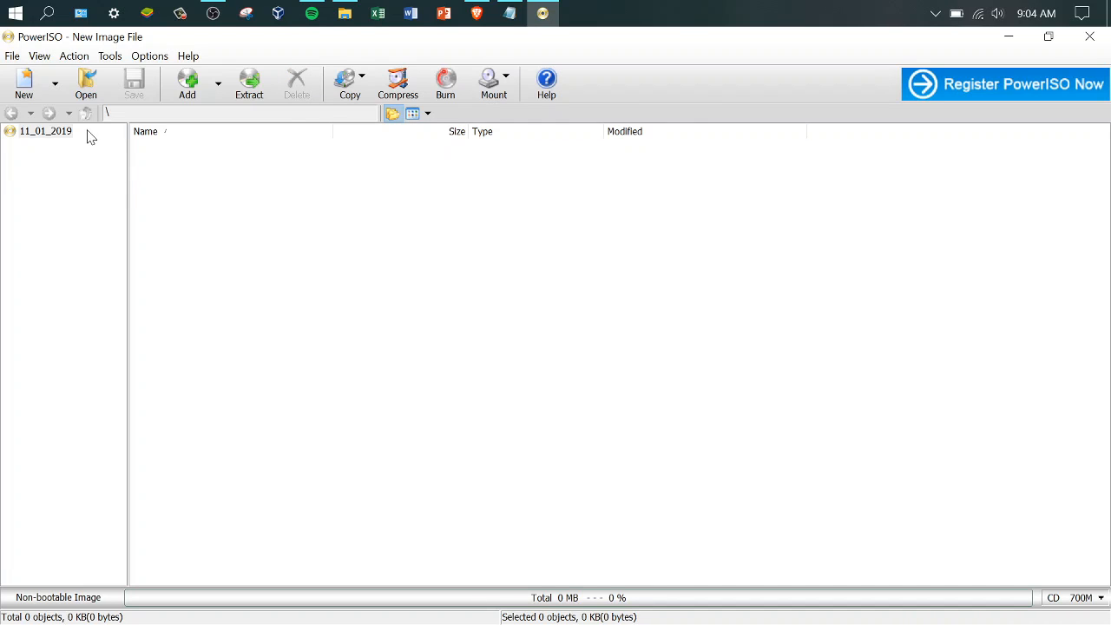
Step: Add all files and folders inside Win10_Pro_1511_English_x64_july_2016 to the new image
{"action": "left_click", "coordinate": [188, 80]}
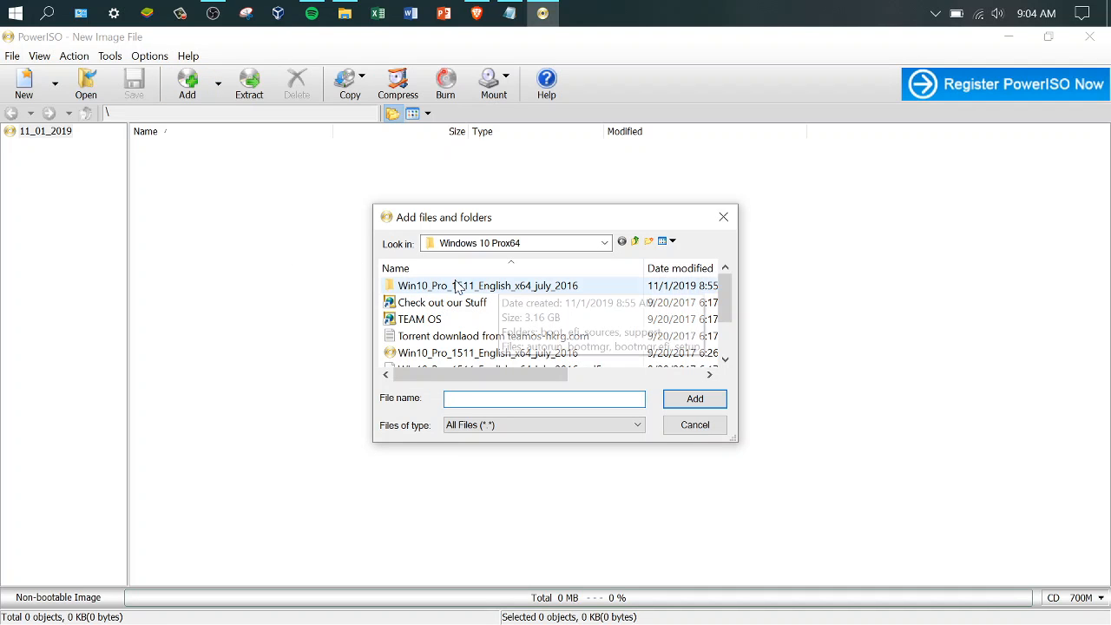
{"action": "double_click", "coordinate": [526, 287]}
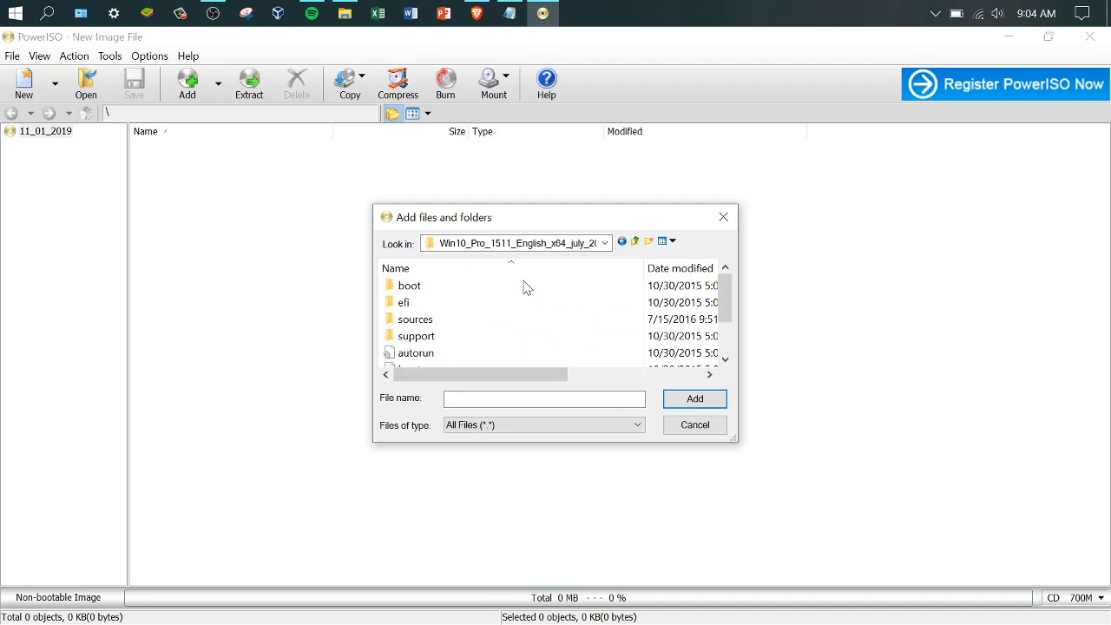
{"action": "left_click", "coordinate": [472, 319]}
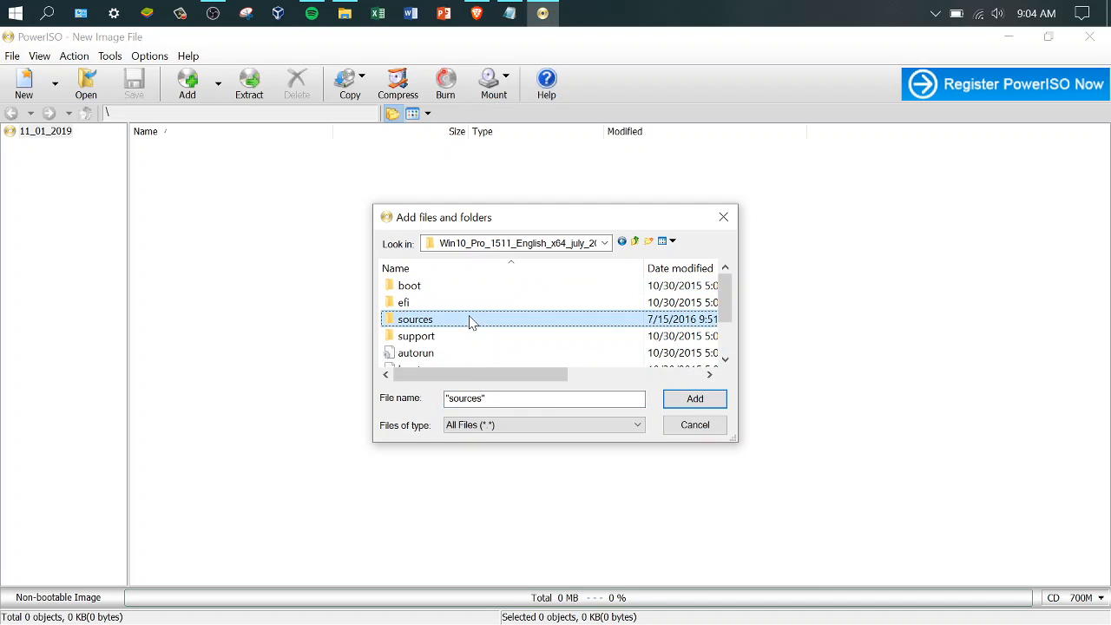
{"action": "key", "text": "ctrl+a"}
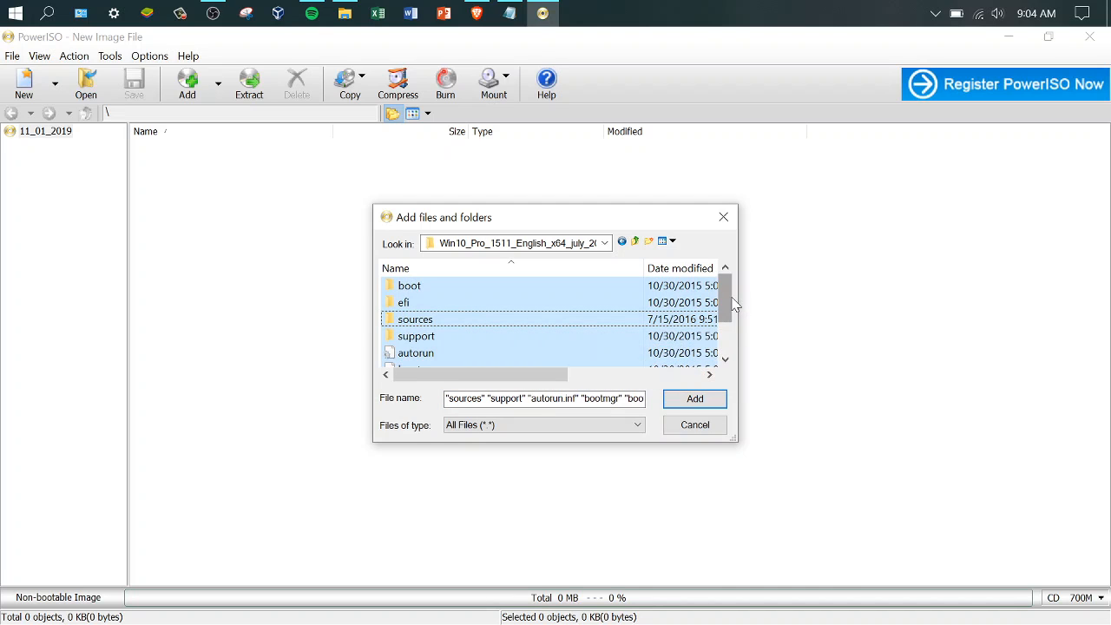
{"action": "mouse_move", "coordinate": [733, 304]}
{"action": "left_mouse_down"}
{"action": "mouse_move", "coordinate": [721, 360]}
{"action": "mouse_move", "coordinate": [724, 293]}
{"action": "left_mouse_up"}
{"action": "left_click", "coordinate": [700, 401]}
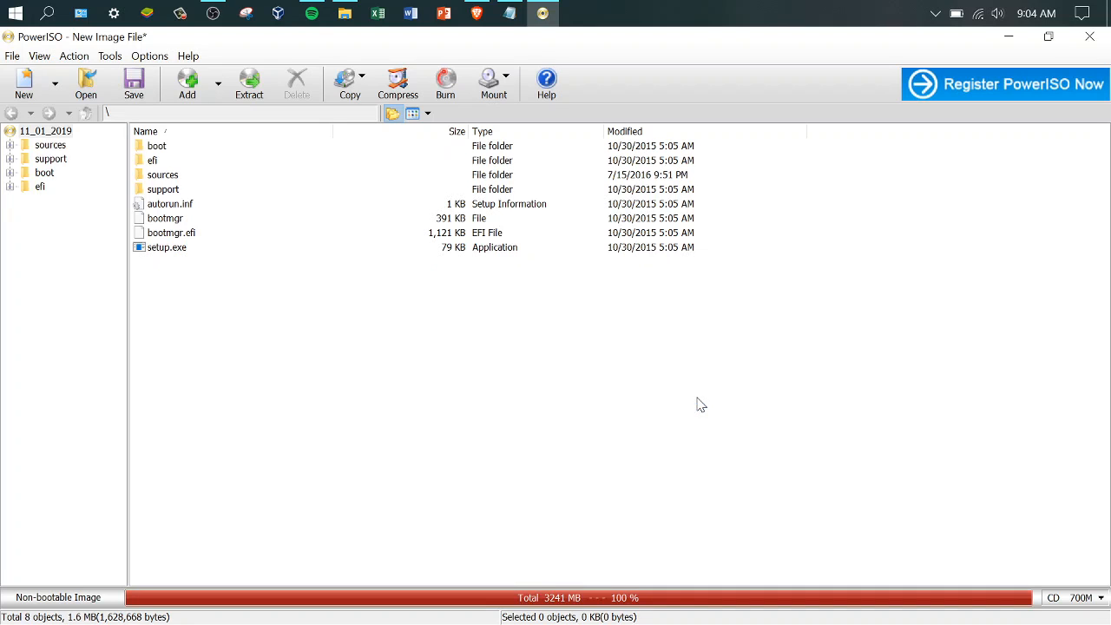
Step: Rename the image label to "WINDOWS 10 X64" and set the disc type to DVD 4.7G
{"action": "left_click", "coordinate": [35, 131]}
{"action": "left_click", "coordinate": [33, 132]}
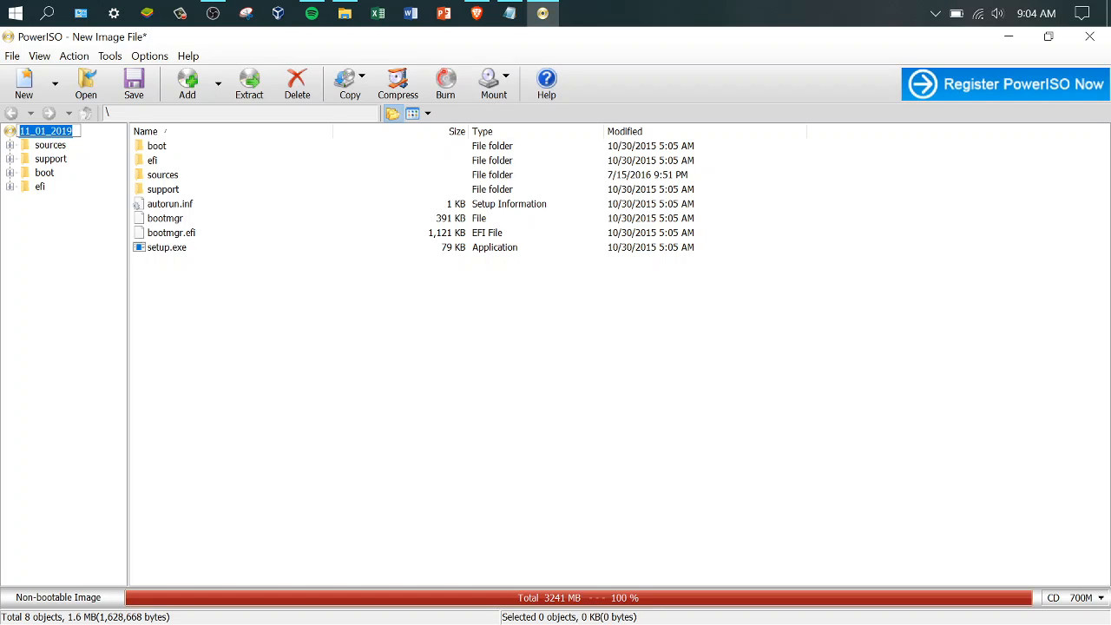
{"action": "type", "text": "WINDOWS 10 X64"}
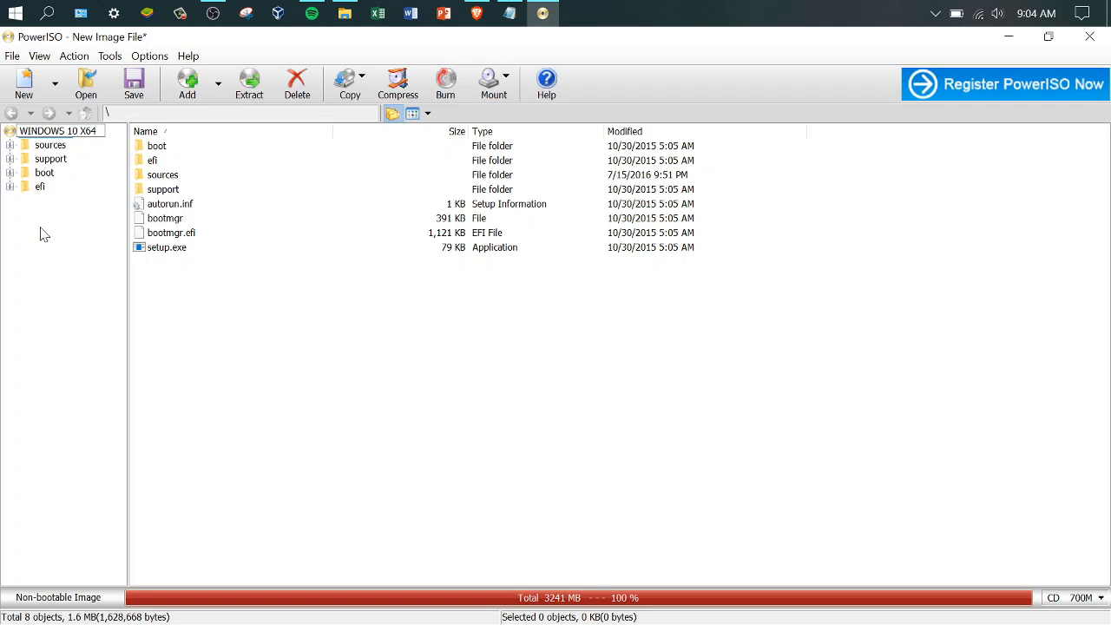
{"action": "key", "text": "Return"}
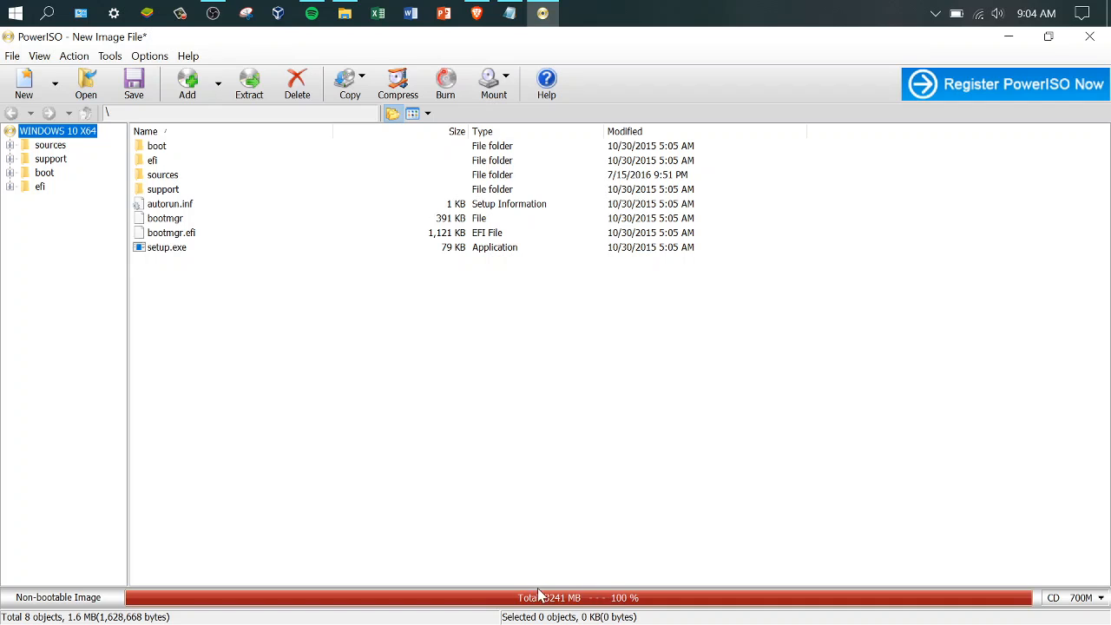
{"action": "left_click", "coordinate": [1099, 599]}
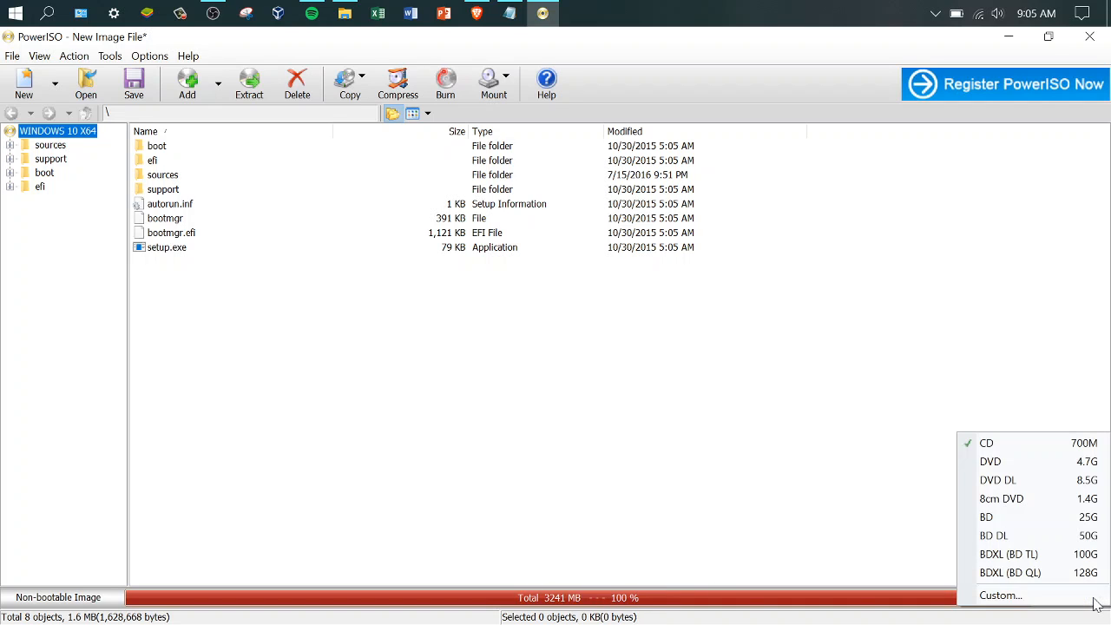
{"action": "left_click", "coordinate": [1017, 468]}
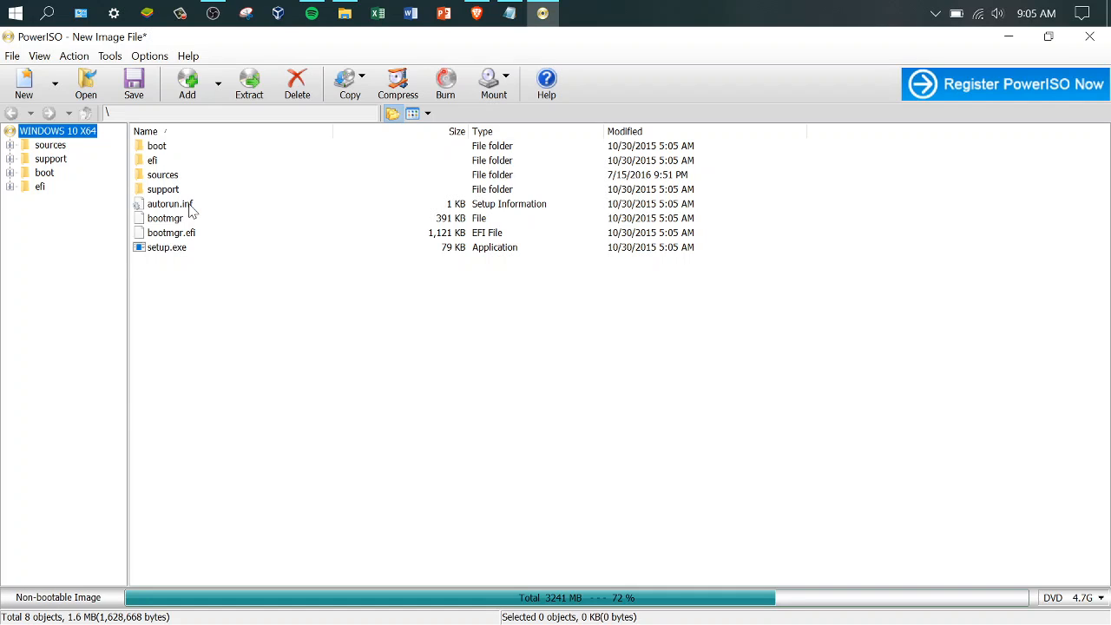
Step: Add boot information to the image using the etfsboot file from the installer's boot folder, showing All Files to find it
{"action": "left_click", "coordinate": [75, 58]}
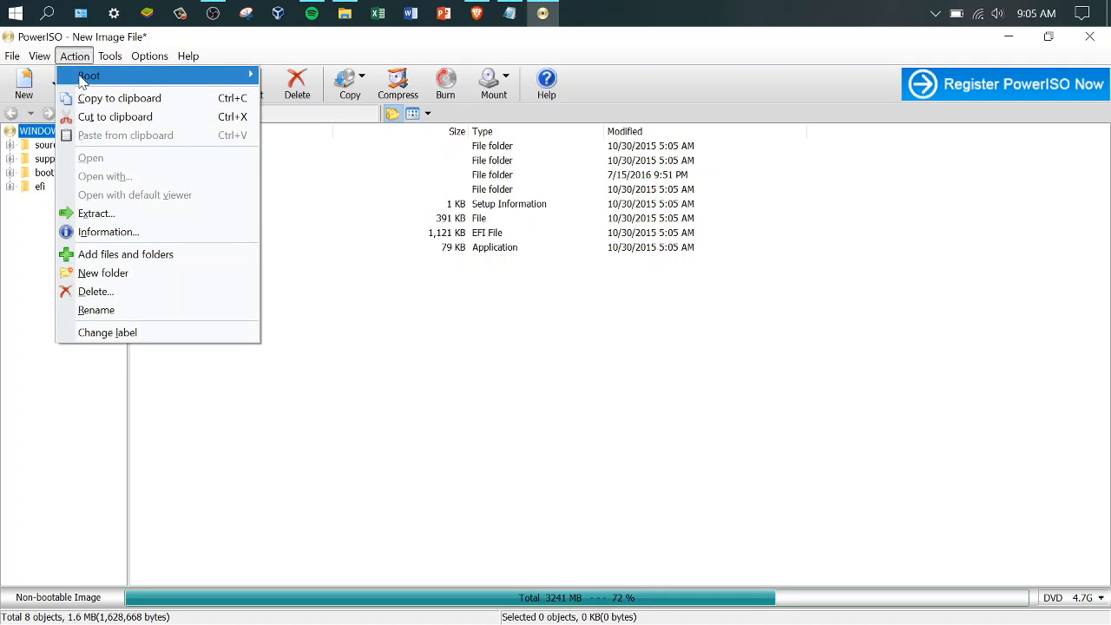
{"action": "mouse_move", "coordinate": [84, 76]}
{"action": "left_click", "coordinate": [298, 78]}
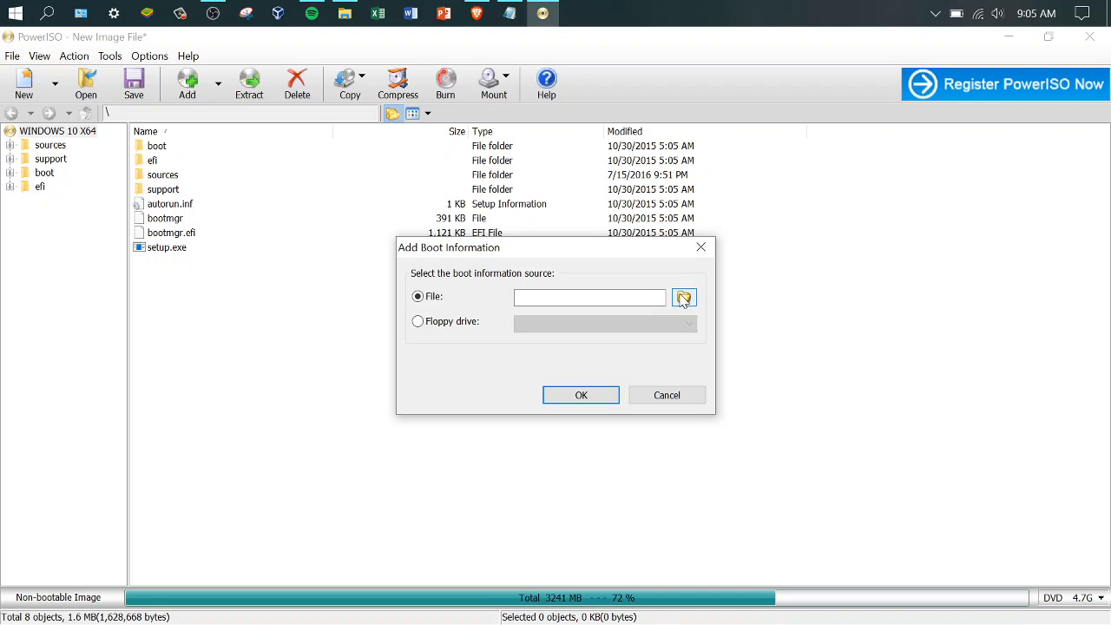
{"action": "left_click", "coordinate": [684, 299]}
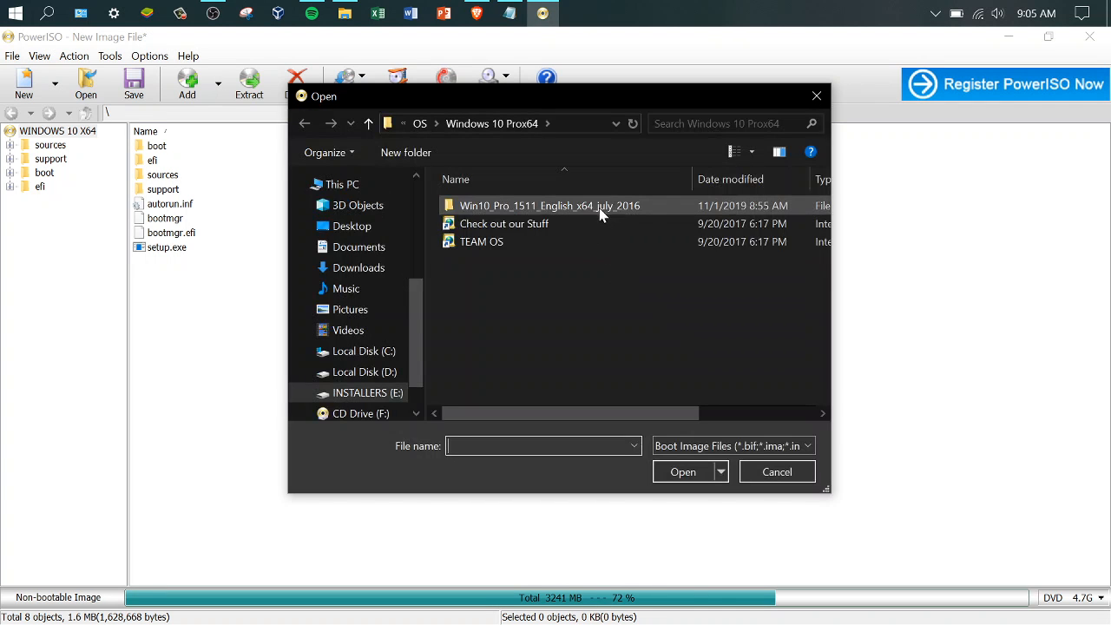
{"action": "double_click", "coordinate": [605, 213]}
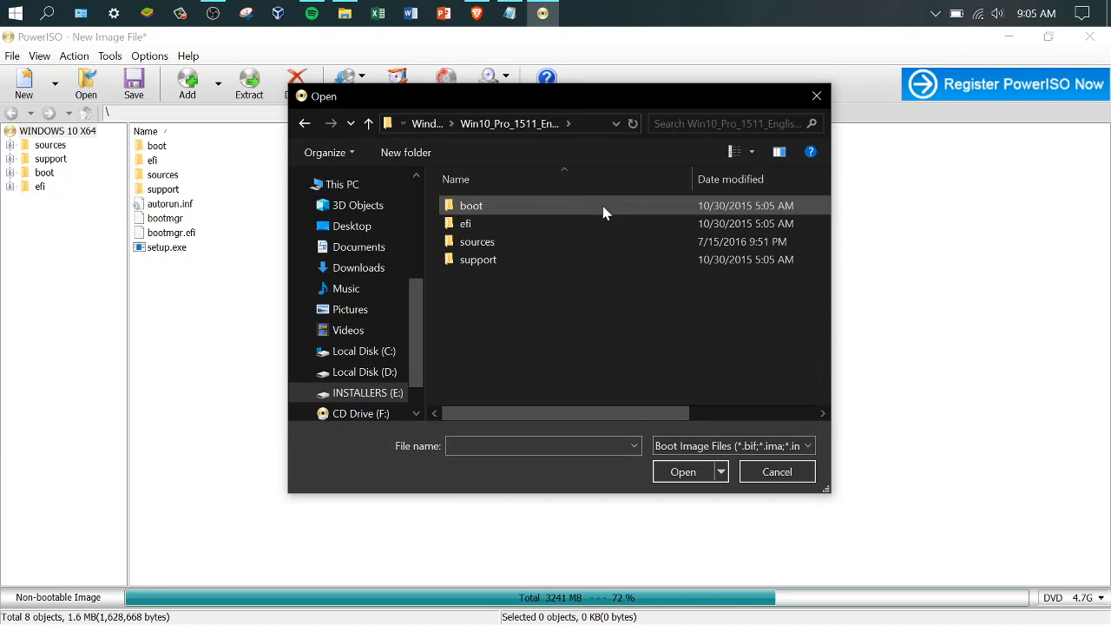
{"action": "double_click", "coordinate": [546, 211]}
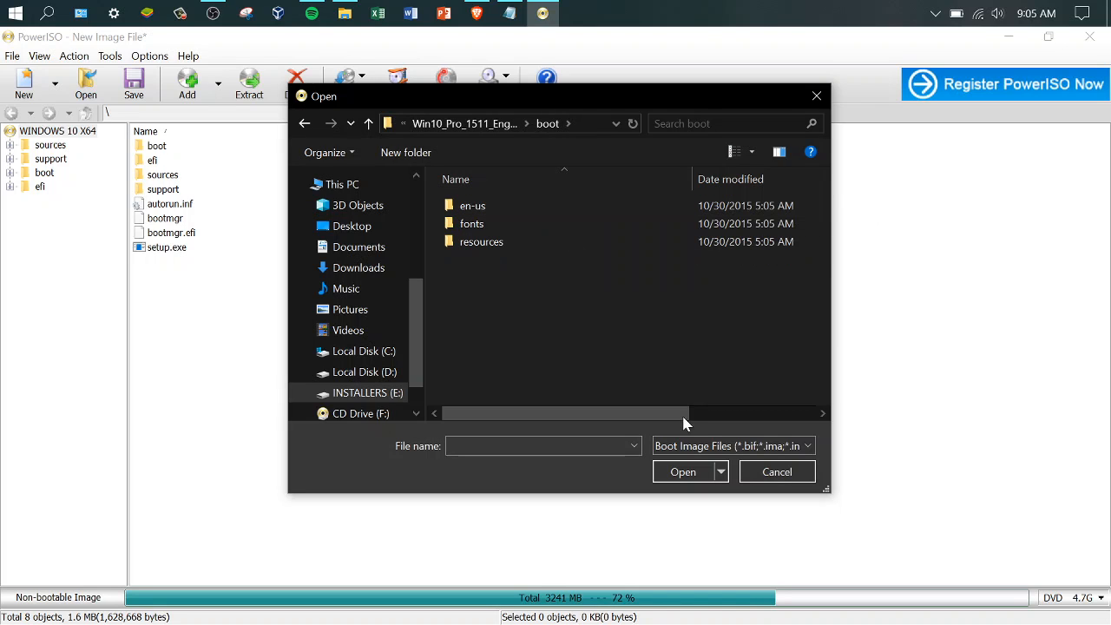
{"action": "left_click", "coordinate": [695, 448]}
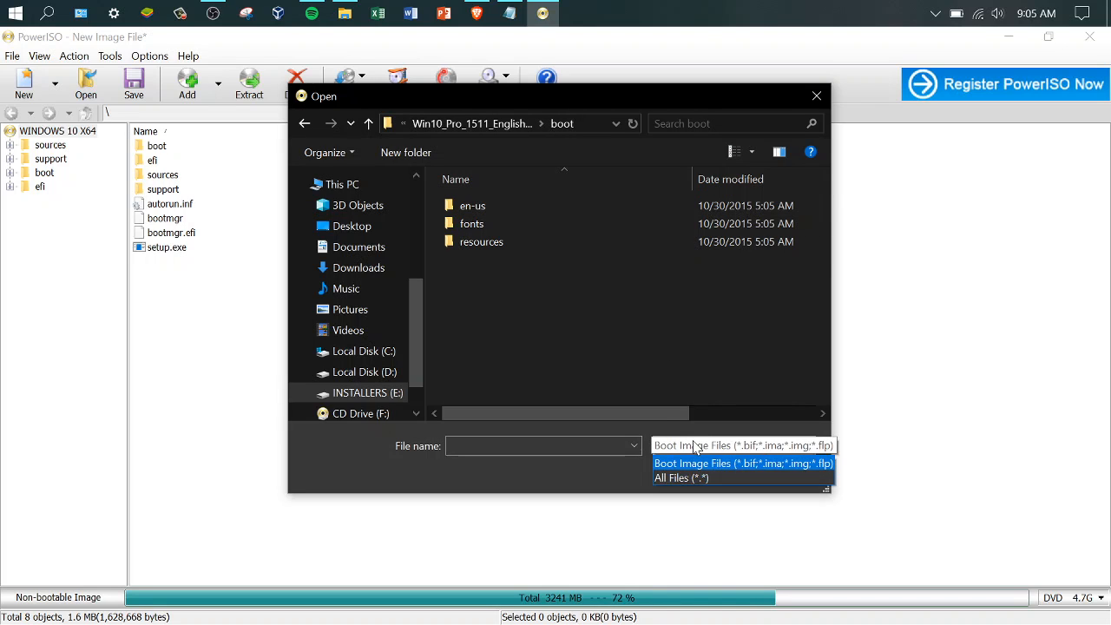
{"action": "left_click", "coordinate": [682, 478]}
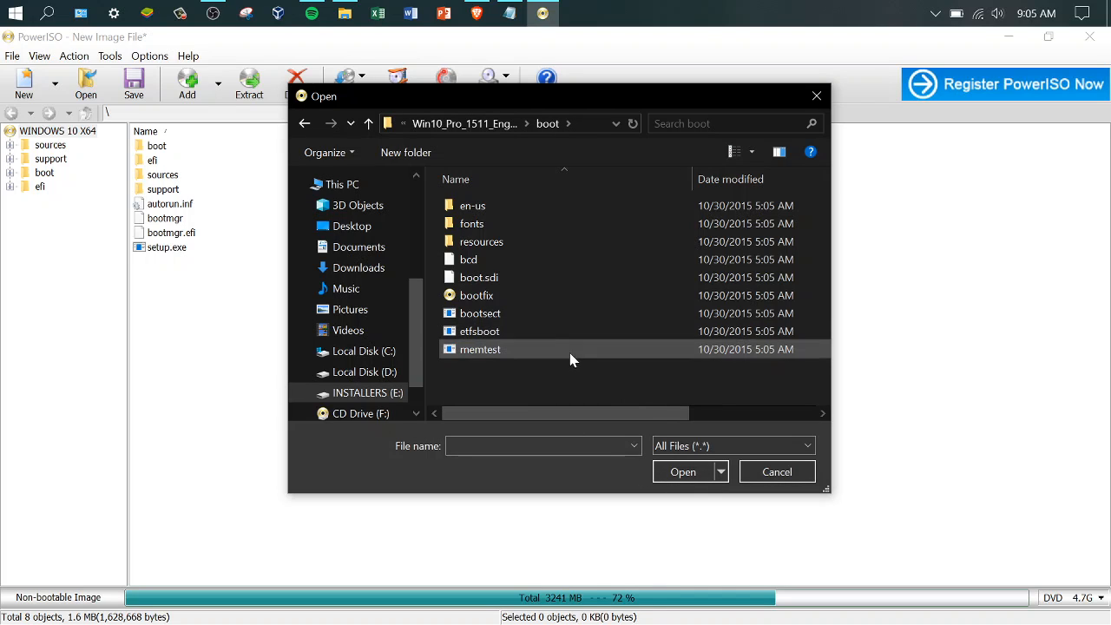
{"action": "left_click", "coordinate": [547, 340]}
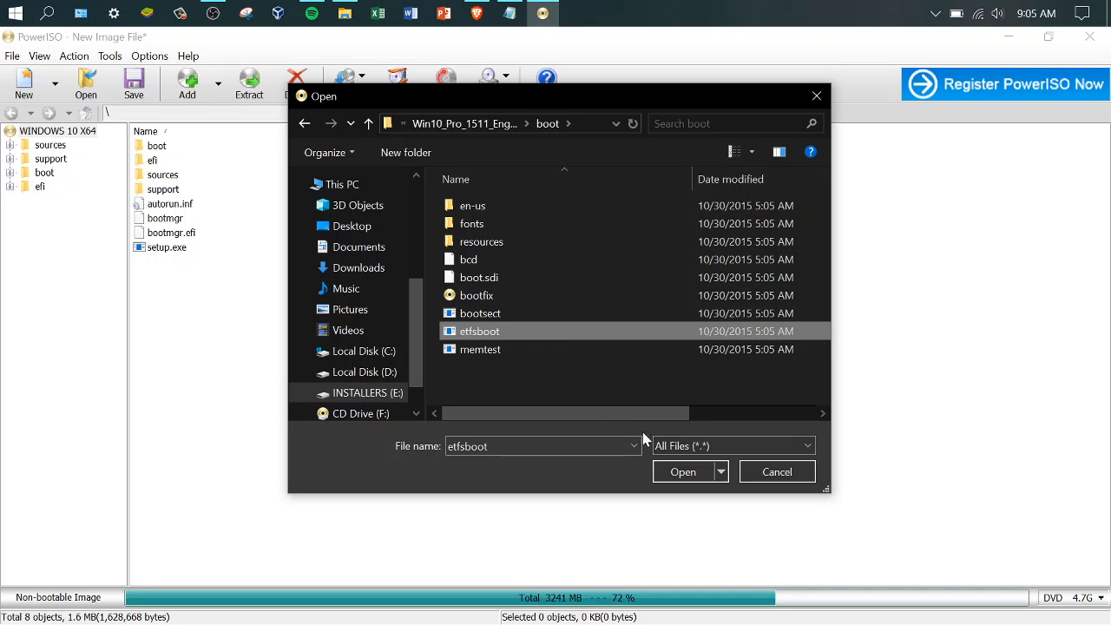
{"action": "left_click", "coordinate": [682, 472]}
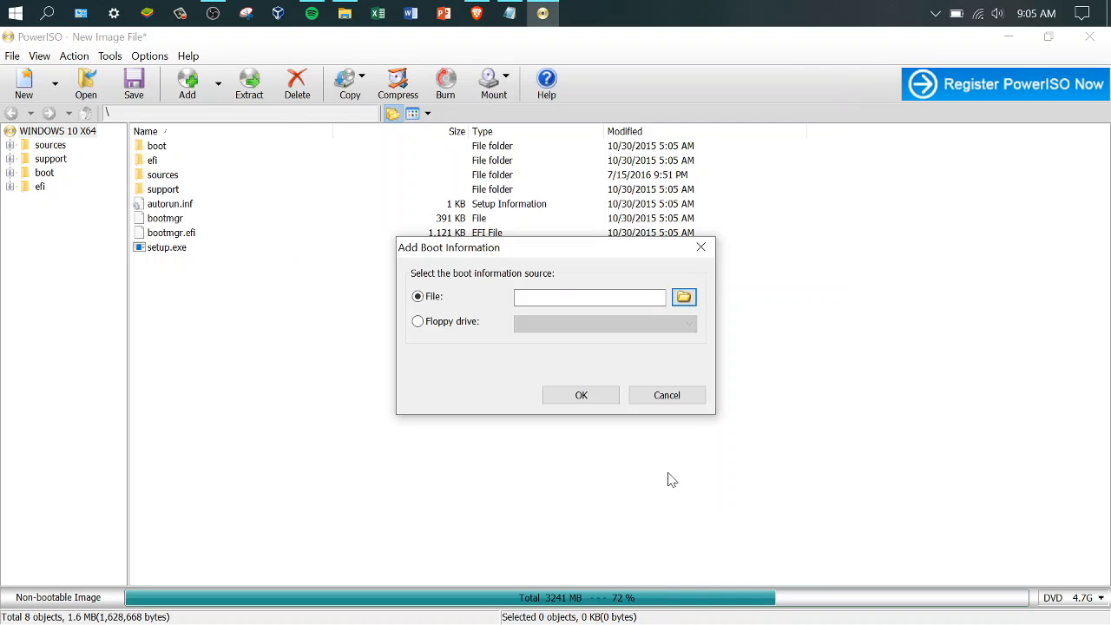
{"action": "left_click", "coordinate": [581, 396]}
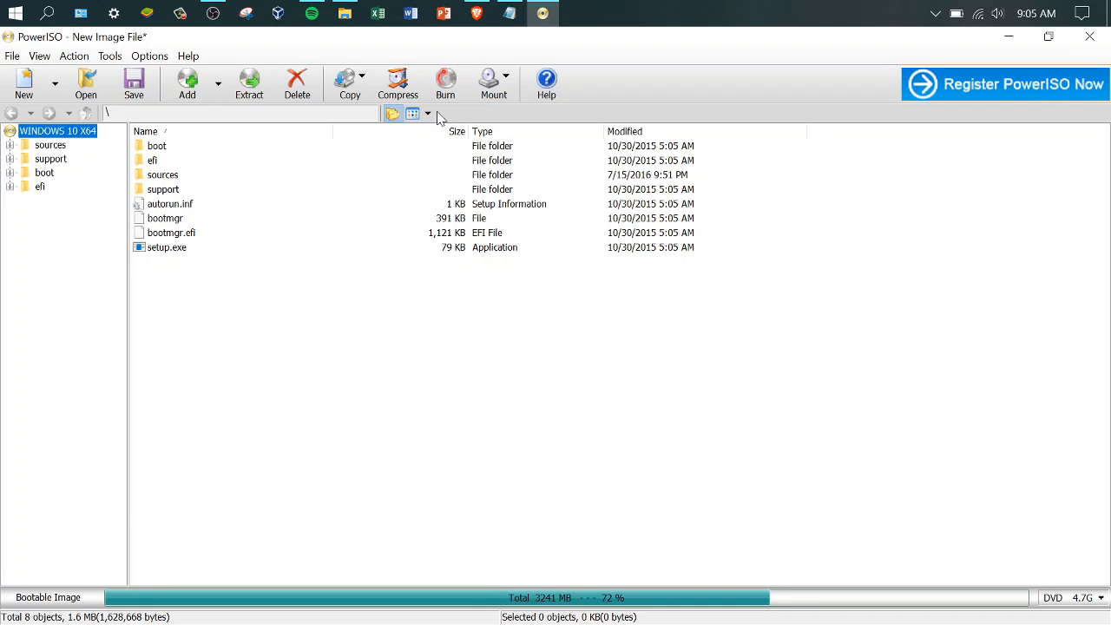
Step: Open the burn settings for the current compilation, choose Maximum burning speed, and enable Verify written data
{"action": "left_click", "coordinate": [444, 82]}
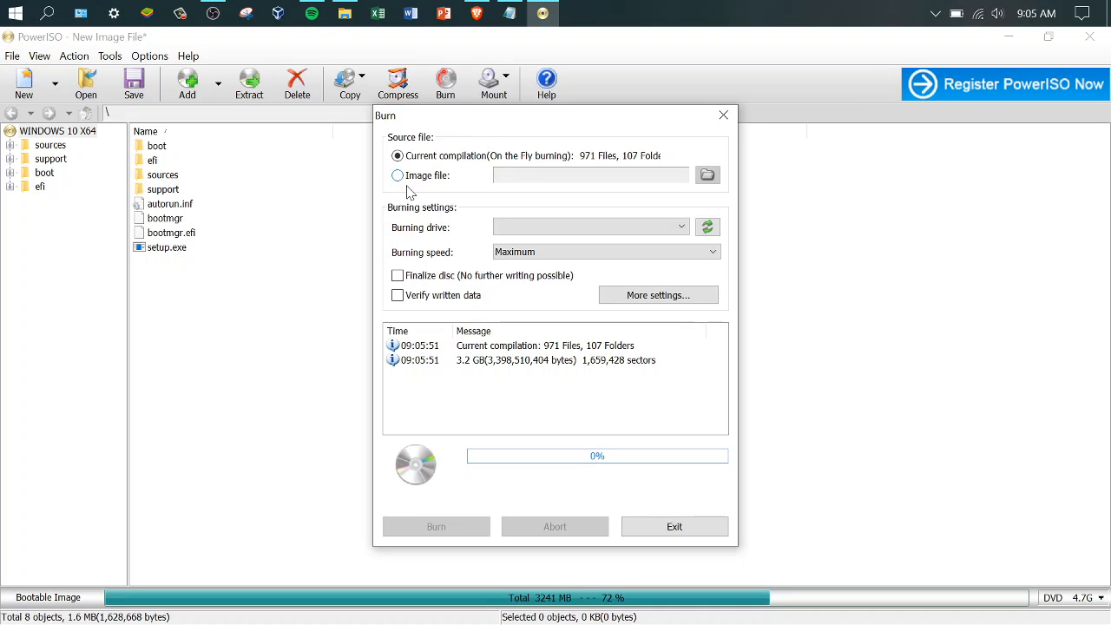
{"action": "left_click", "coordinate": [532, 255]}
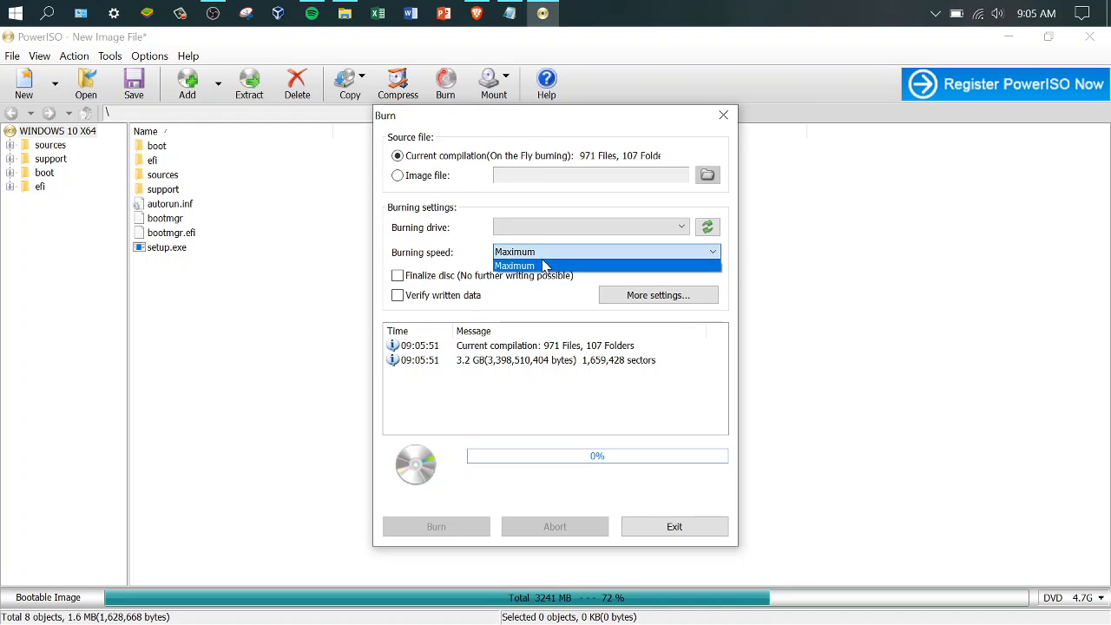
{"action": "left_click", "coordinate": [525, 263]}
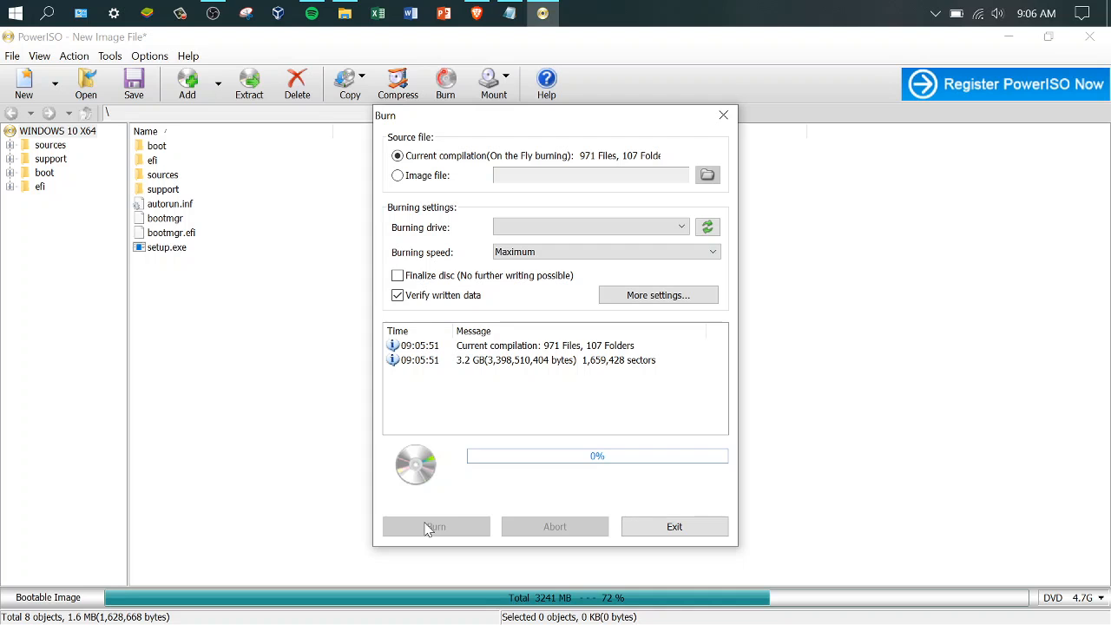
Step: Switch back to Notepad and add a closing paragraph reading "sO thats how we do the process of burning an OS."
{"action": "left_click", "coordinate": [510, 17]}
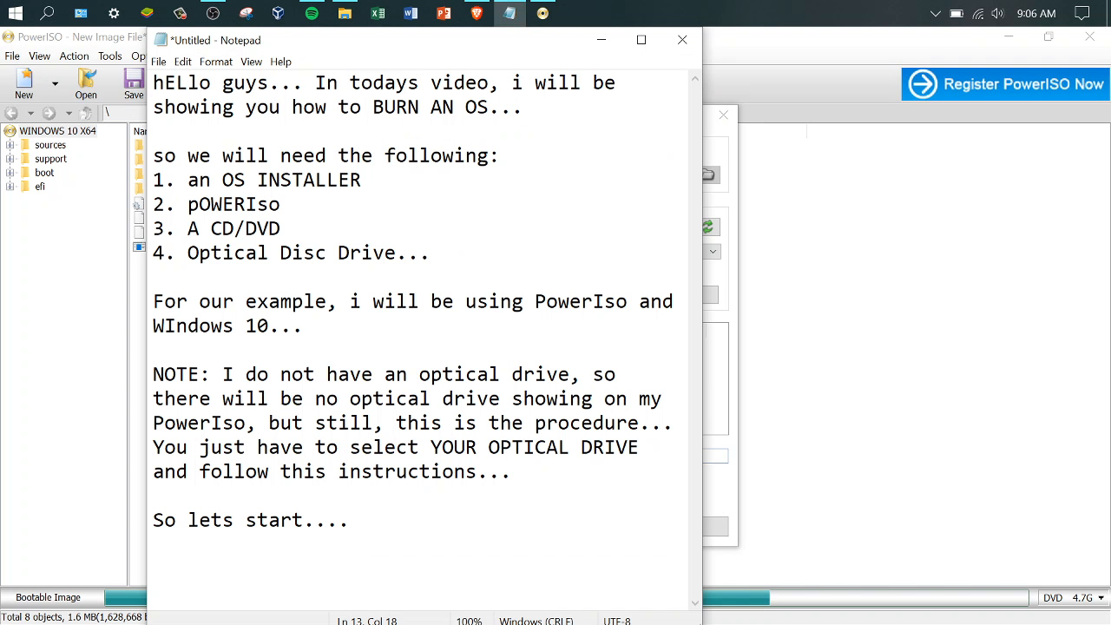
{"action": "type", "text": "sO thats ho"}
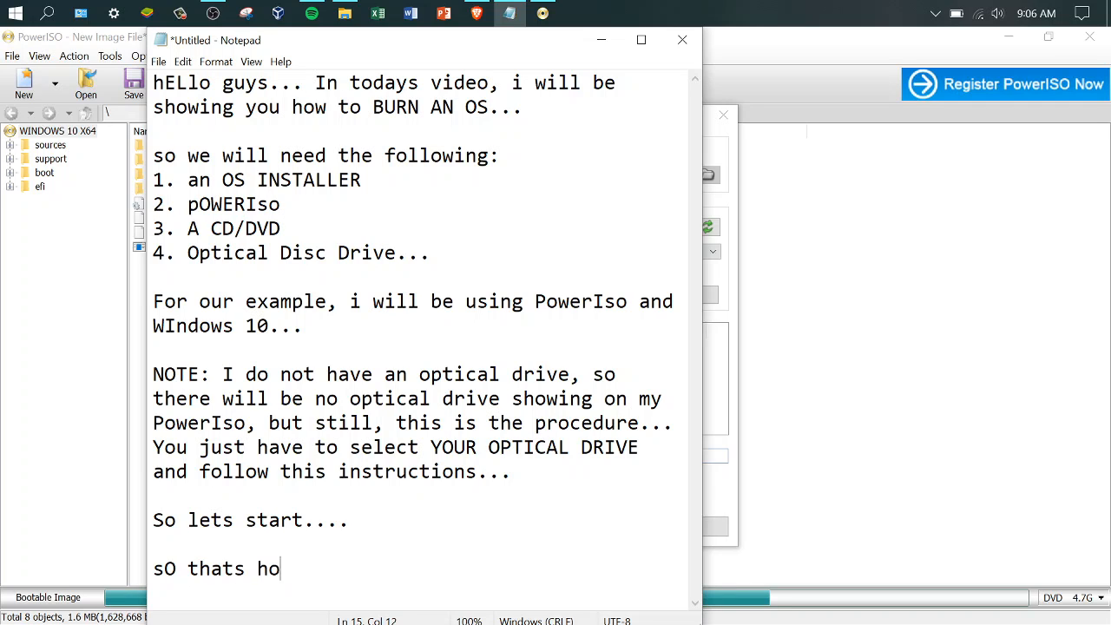
{"action": "type", "text": "w we do the"}
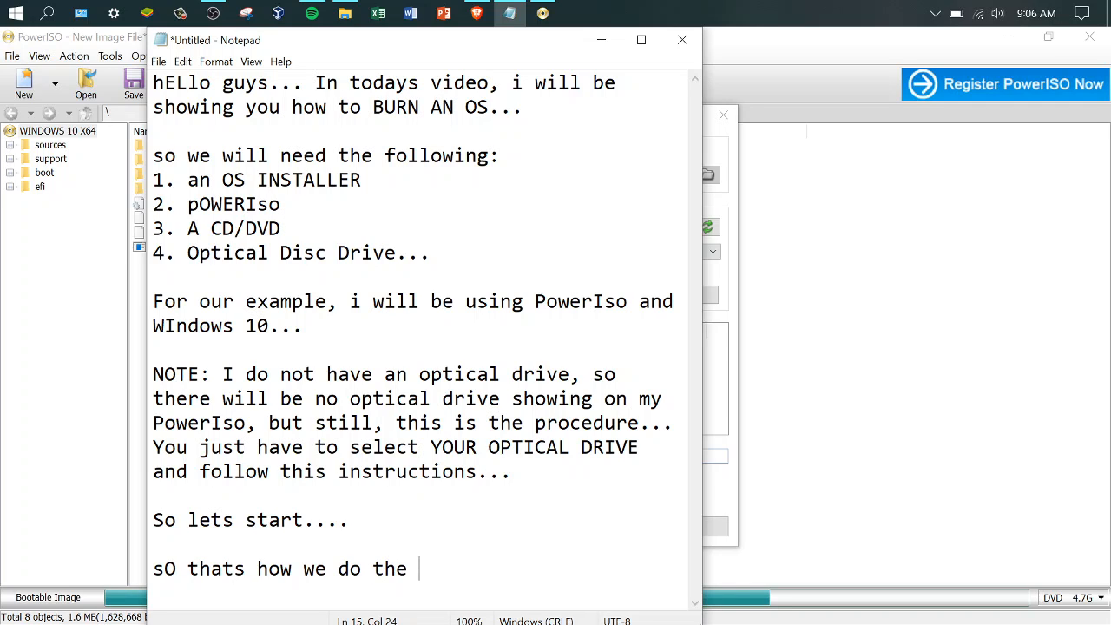
{"action": "type", "text": " b"}
{"action": "key", "text": "BackSpace"}
{"action": "type", "text": "process of bur"}
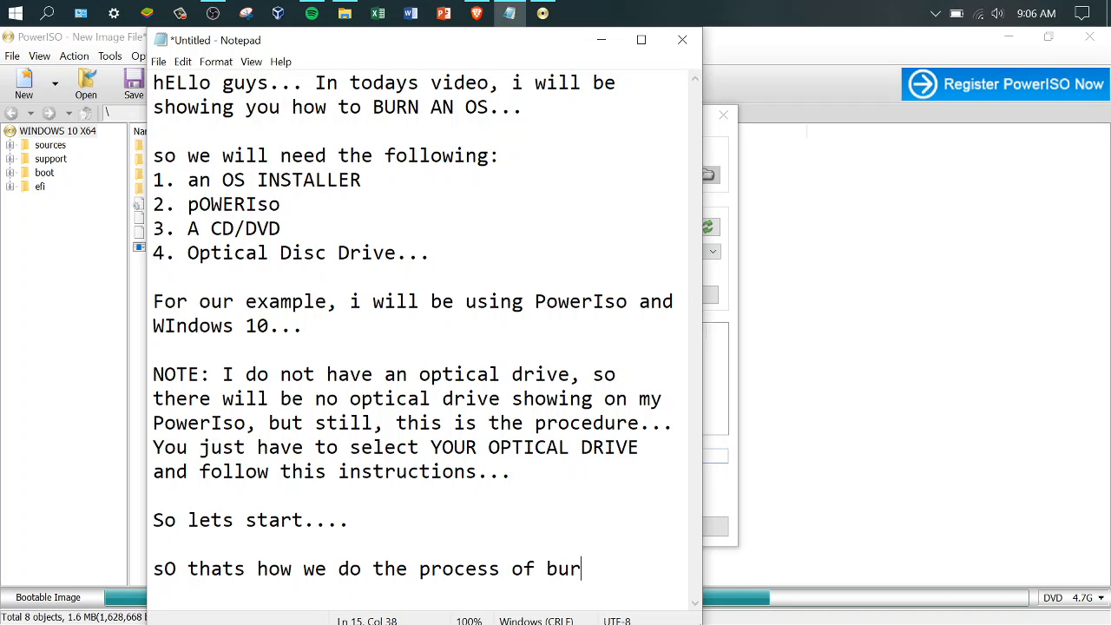
{"action": "type", "text": "ning an OS."}
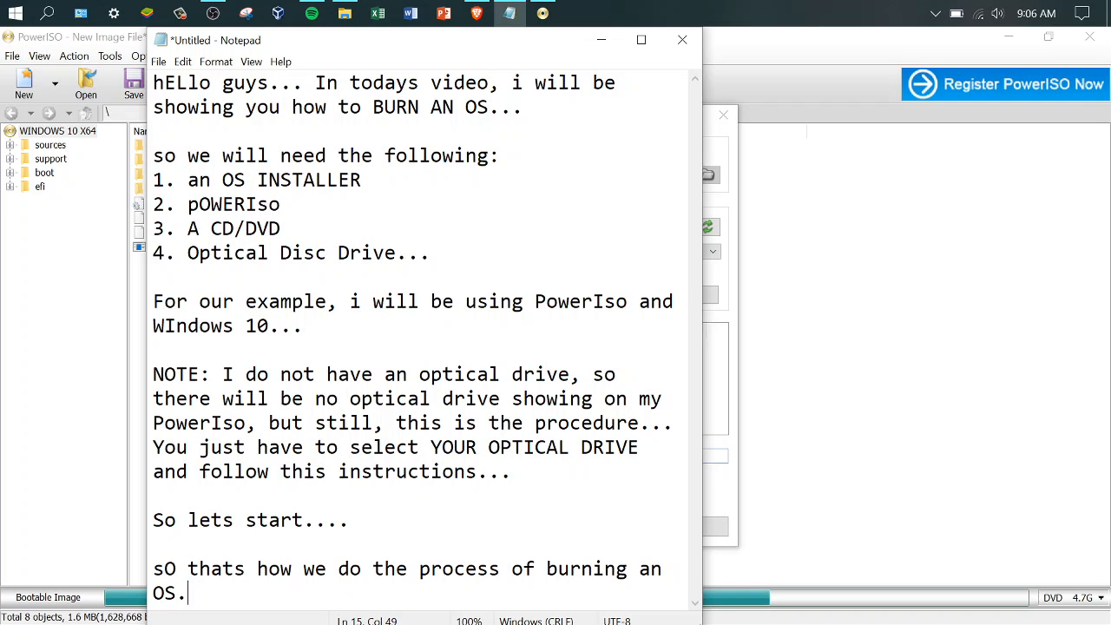
Step: Continue the closing paragraph with ".. you just have to select your optical drive, then click BURN... and it will begin burning the OS..."
{"action": "type", "text": ".. you just "}
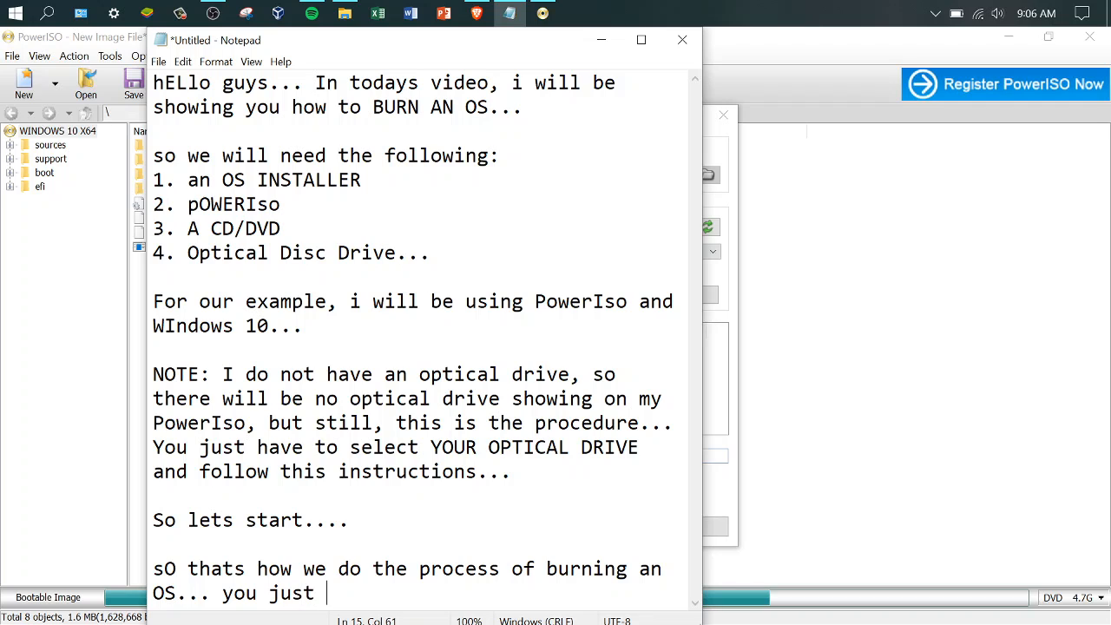
{"action": "type", "text": "have to sel"}
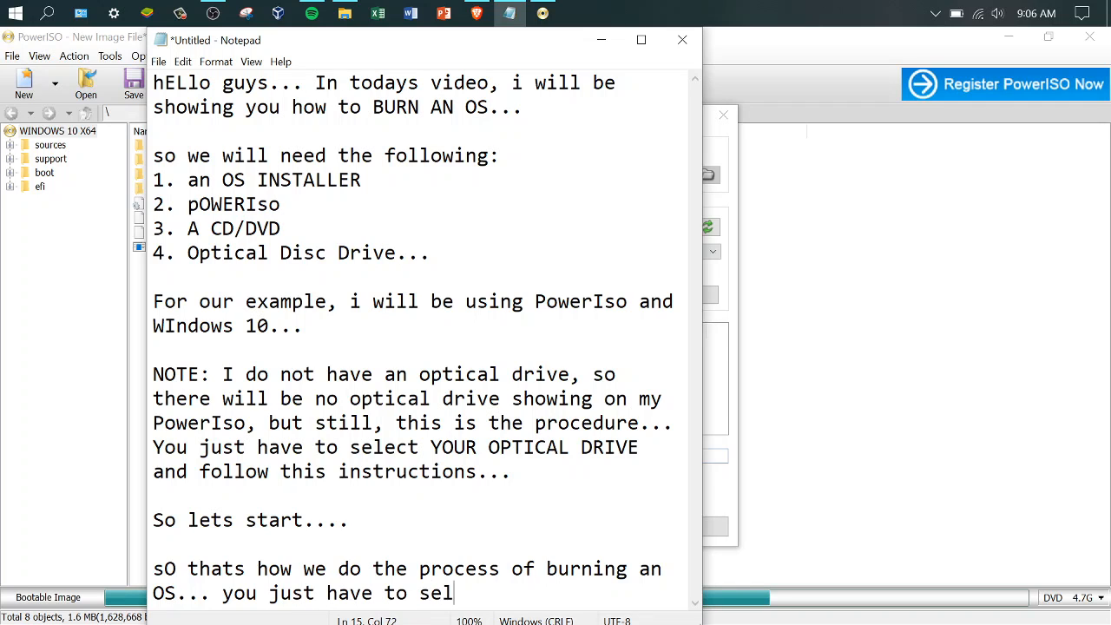
{"action": "type", "text": "ect your op"}
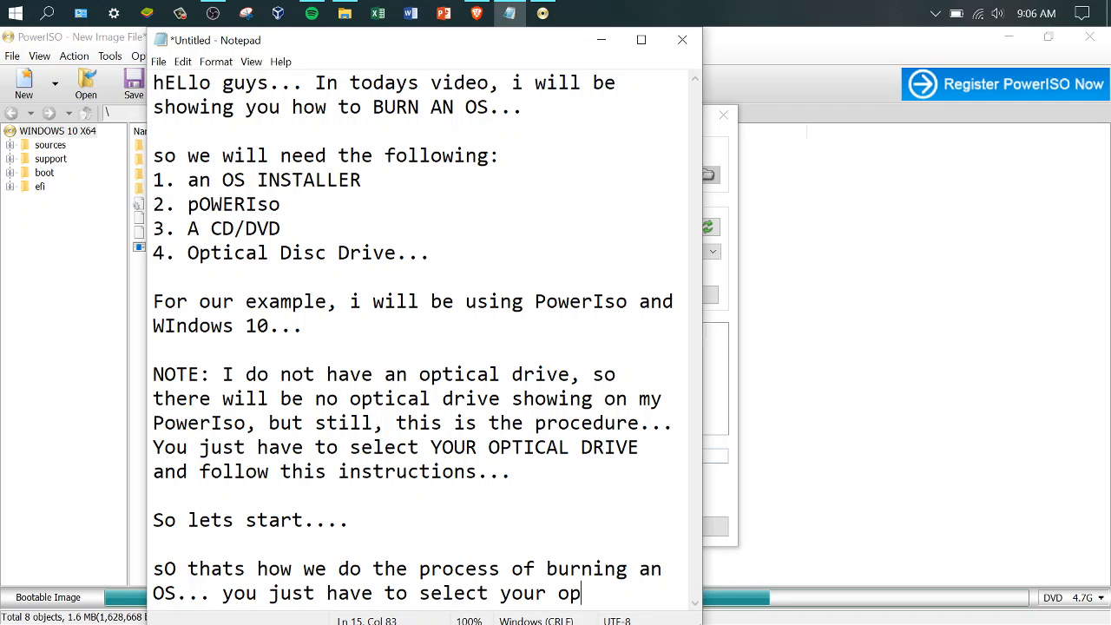
{"action": "type", "text": "tical drive, "}
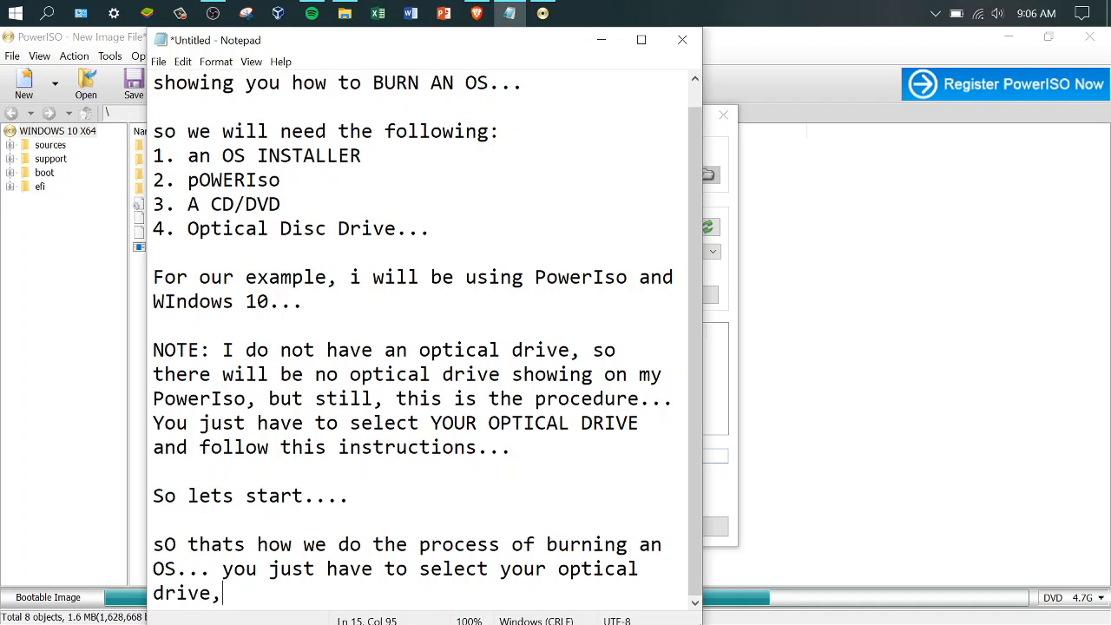
{"action": "type", "text": "then click "}
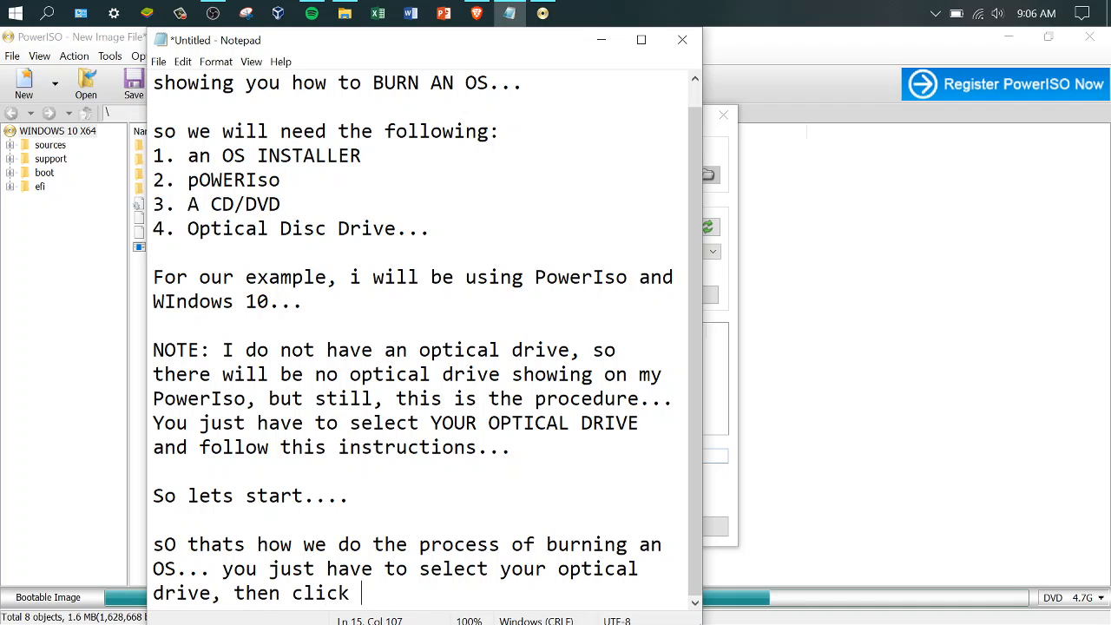
{"action": "type", "text": "BURN... a"}
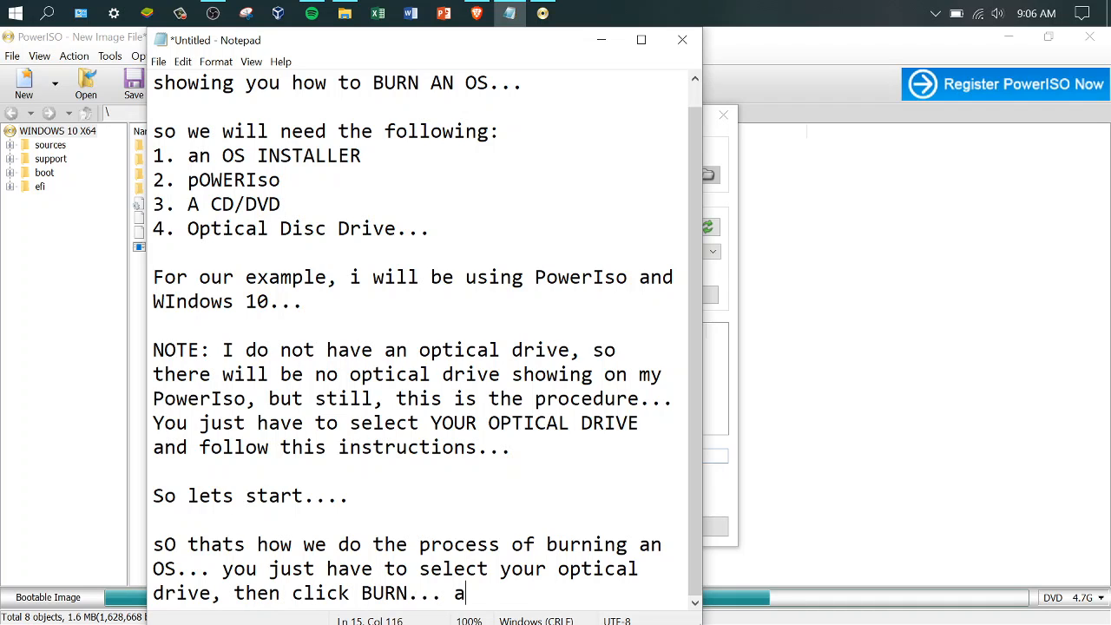
{"action": "type", "text": "nd it will begi"}
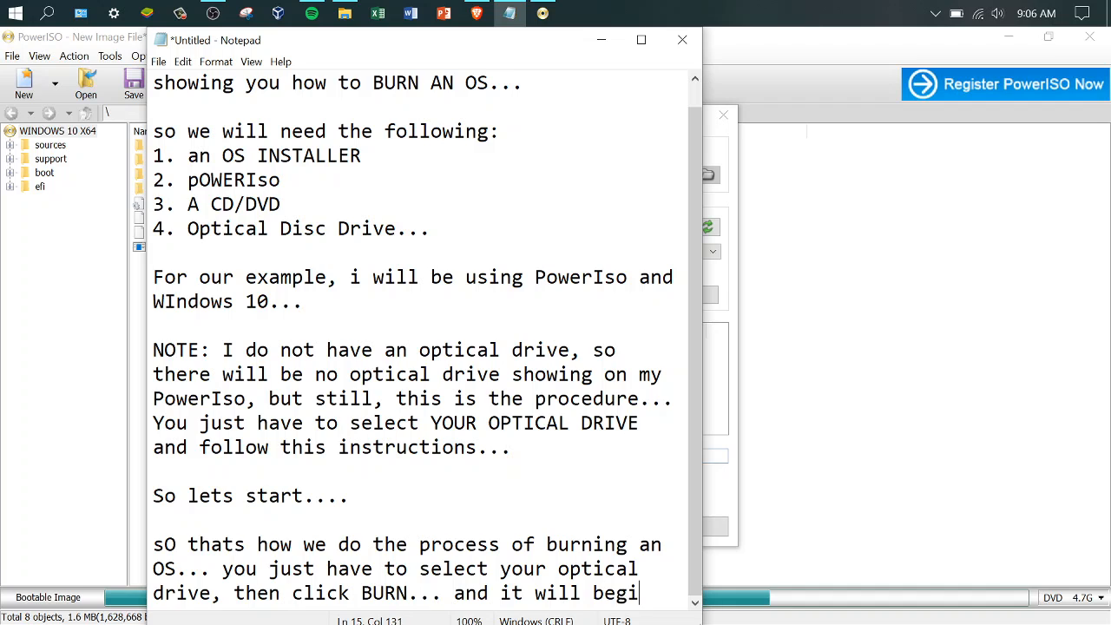
{"action": "type", "text": "n burining"}
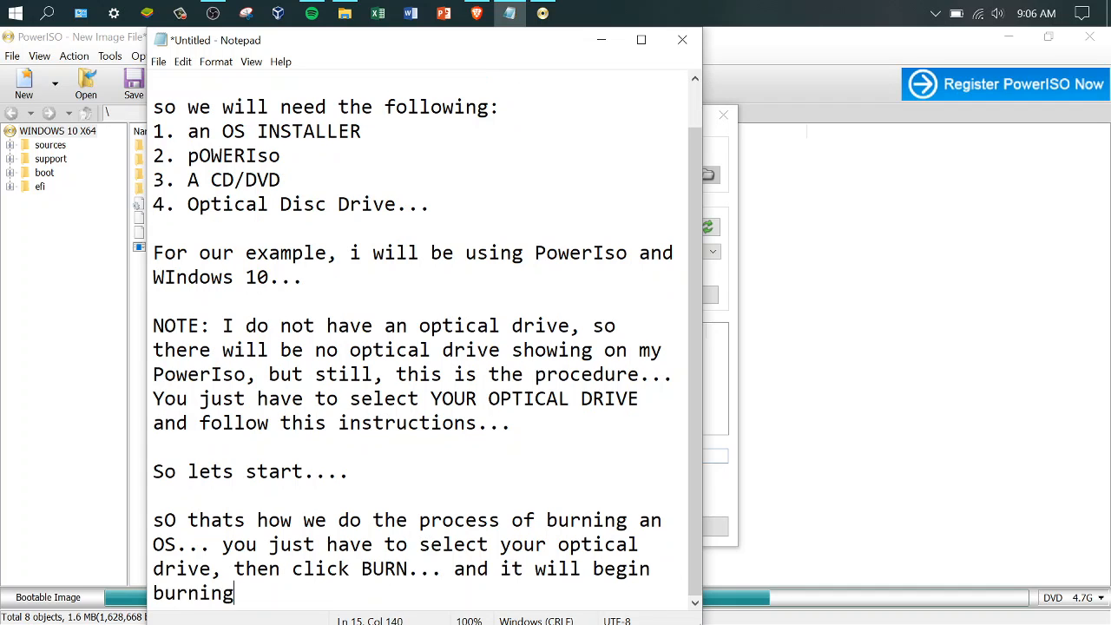
{"action": "type", "text": " the OS..."}
Step: Add a sign-off paragraph below the closing text, beginning "Thanks for watching... :D please subscribe... Til"
{"action": "key", "text": "Return"}
{"action": "key", "text": "Return"}
{"action": "key", "text": "Return"}
{"action": "key", "text": "Return"}
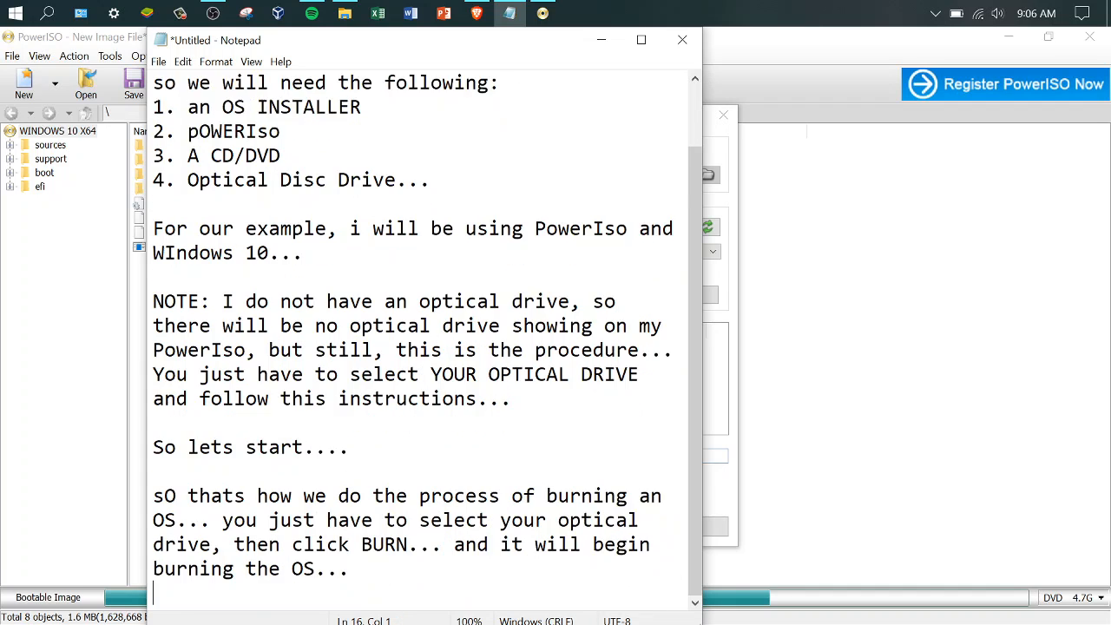
{"action": "type", "text": "Tha"}
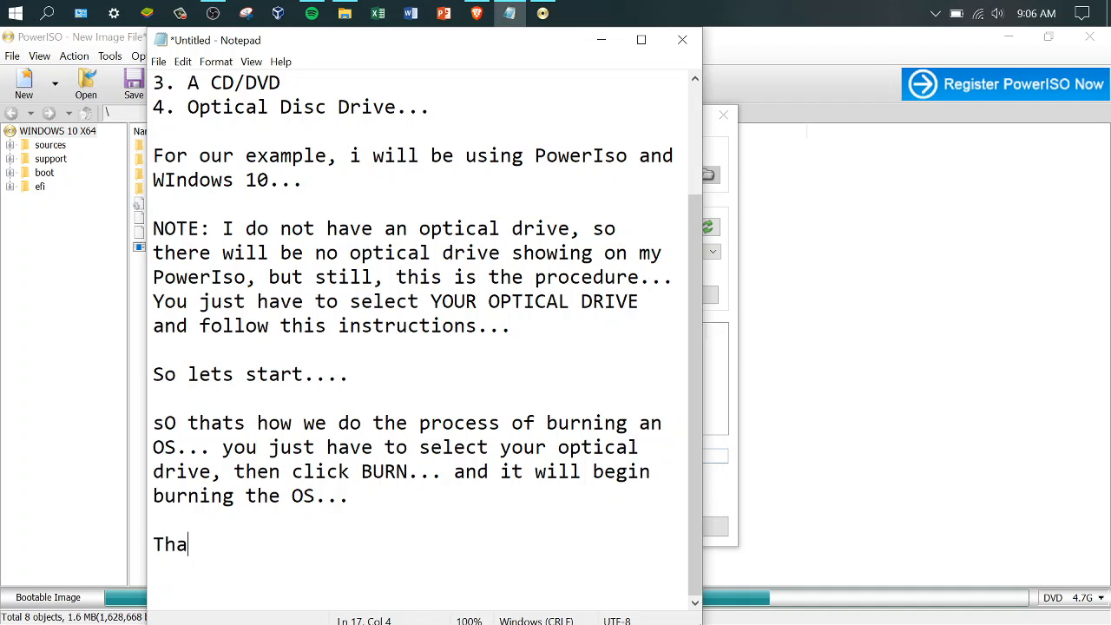
{"action": "type", "text": "nks for watchi"}
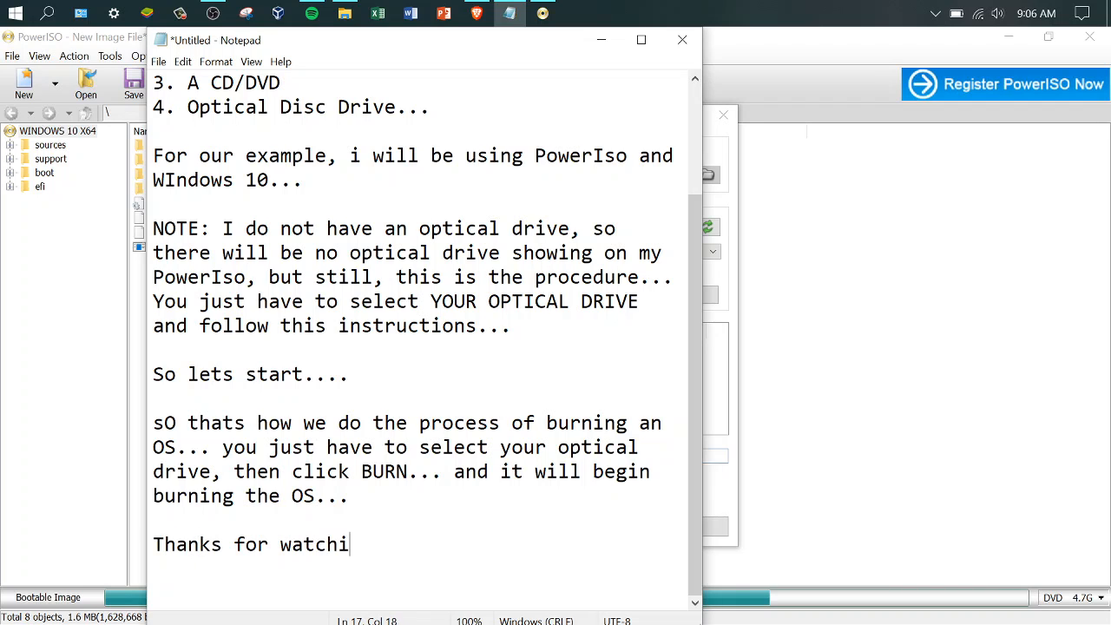
{"action": "type", "text": "ng... :D please subs"}
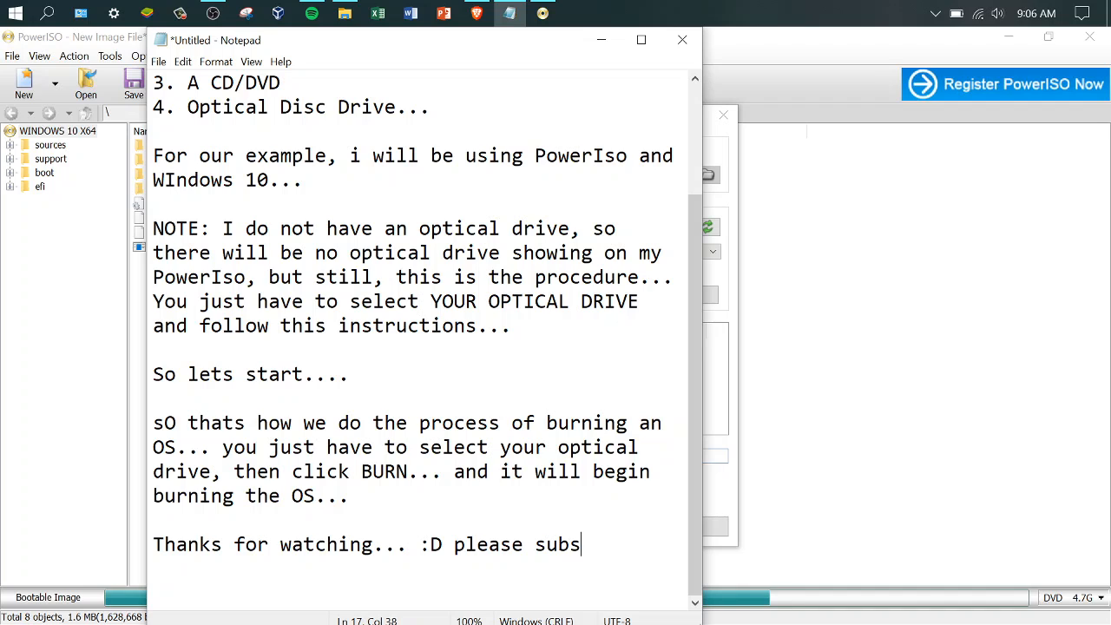
{"action": "type", "text": "cribe... Til"}
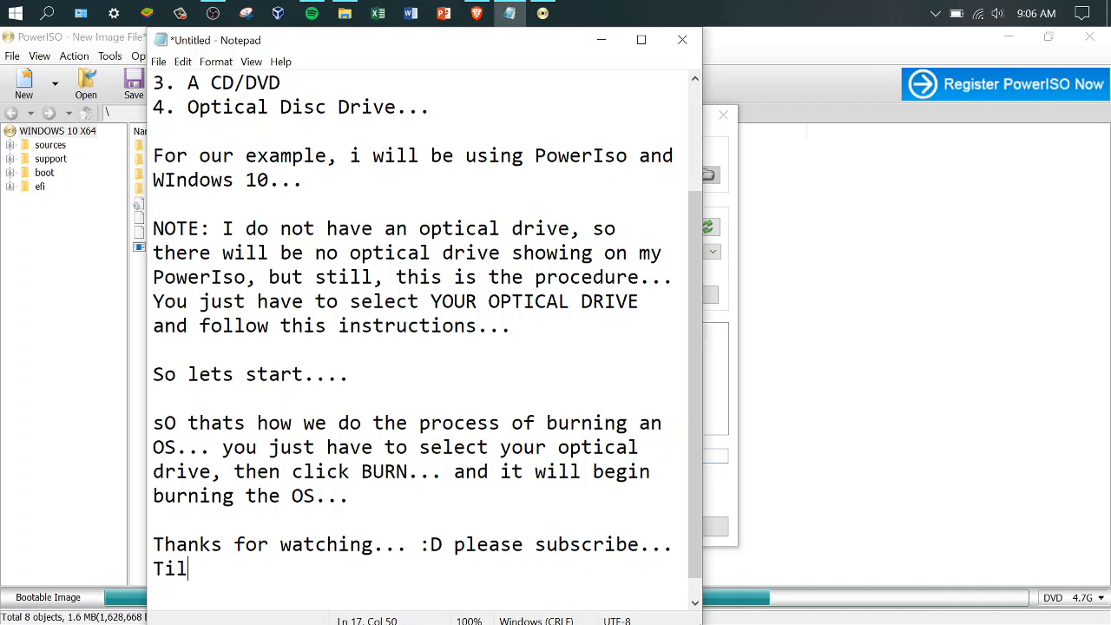